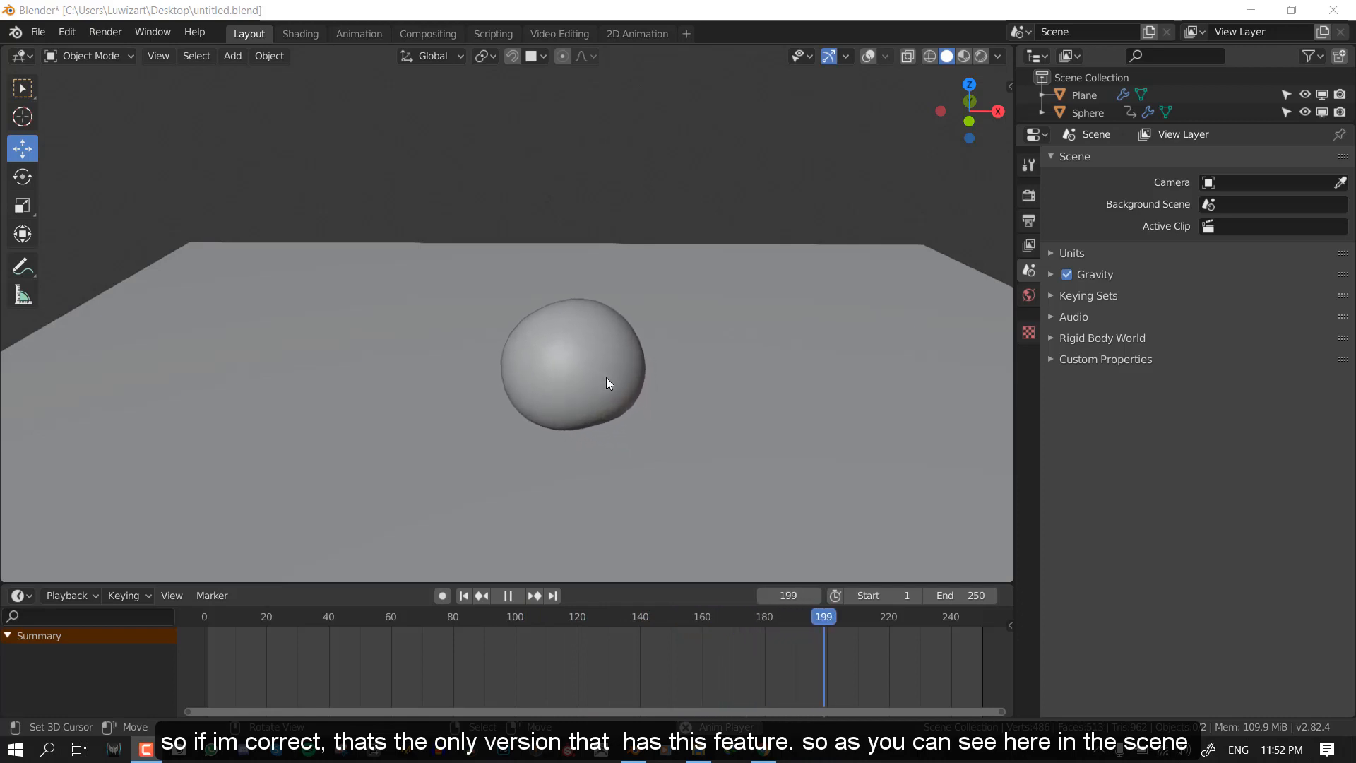
- Stop the deflating ball animation and start a new, empty scene
middle_drag(609, 381, 703, 355)
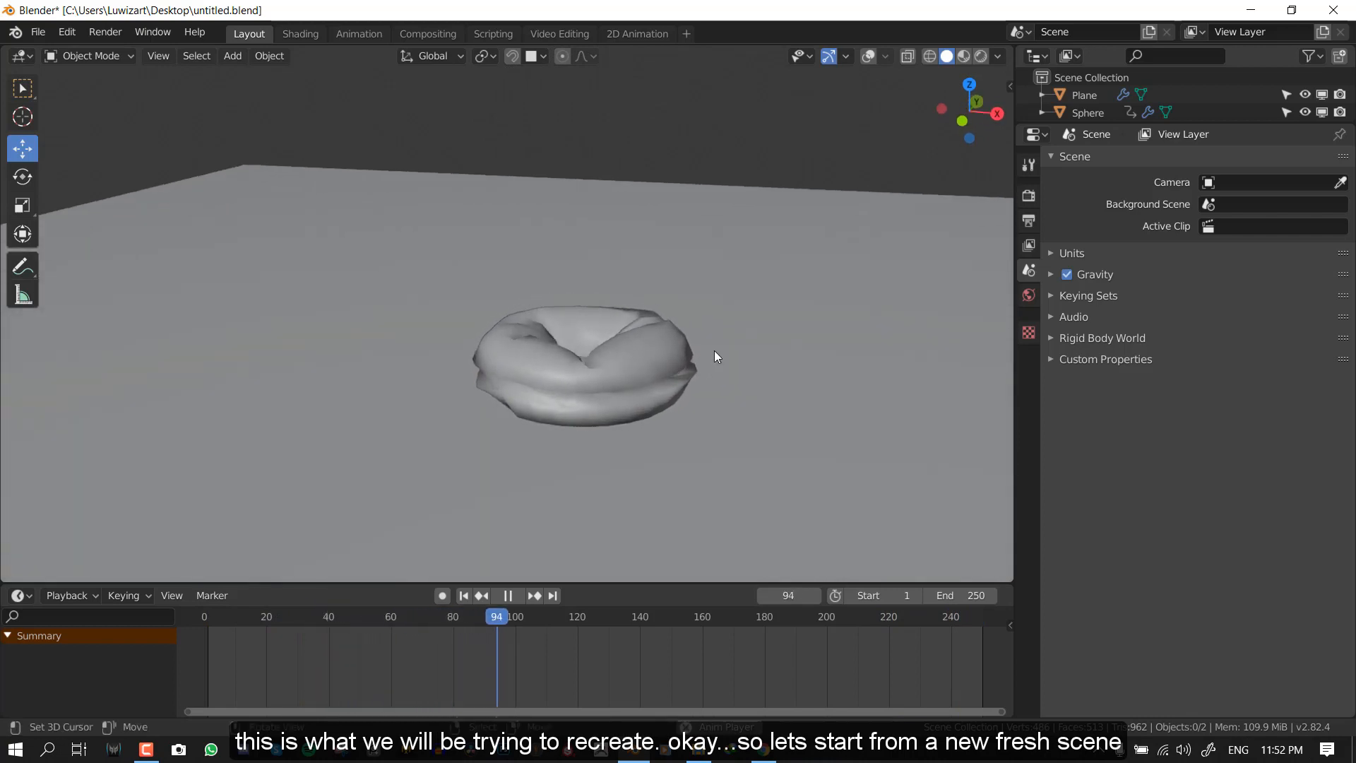
scroll(714, 351, down, 3)
key(space)
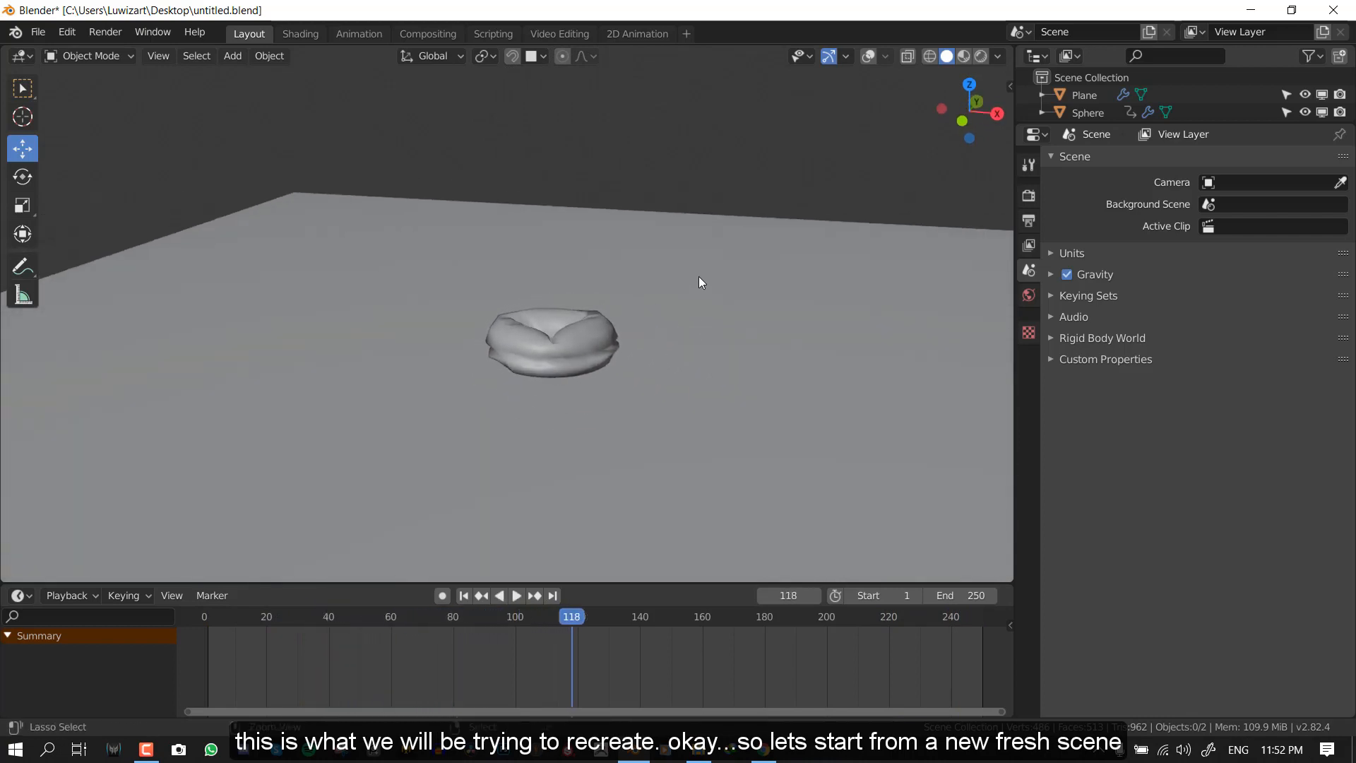
key(ctrl+n)
click(701, 274)
click(715, 399)
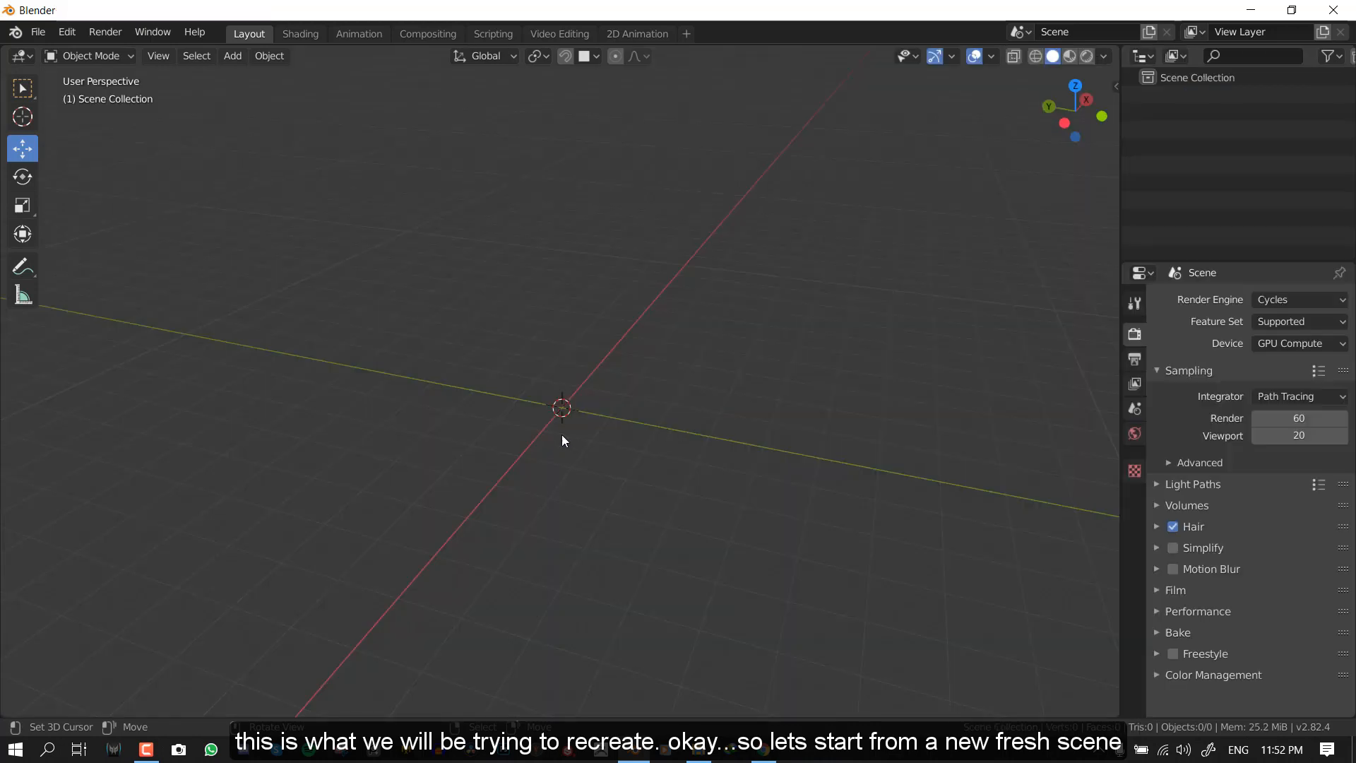
- Turn on the Screencast Keys display for the viewport and hide the add-on's settings again
key(n)
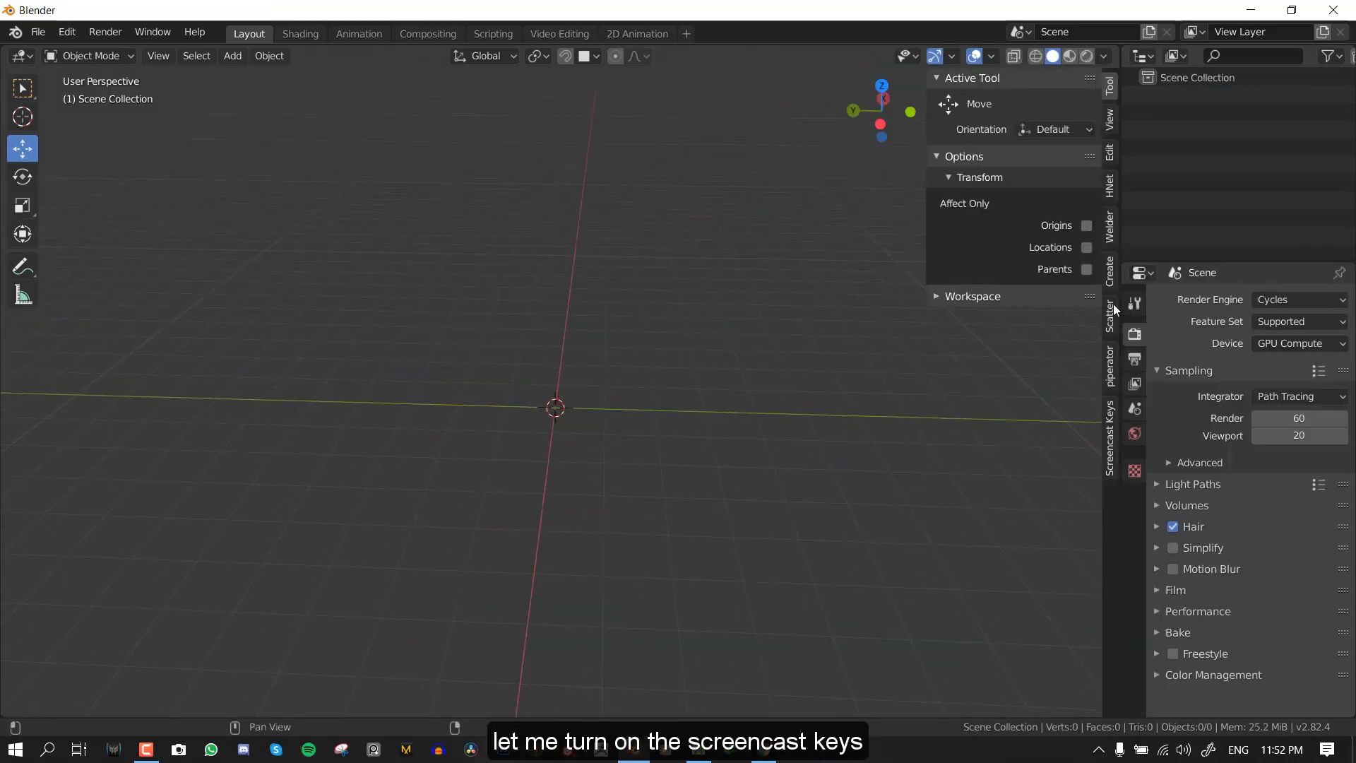
click(1108, 431)
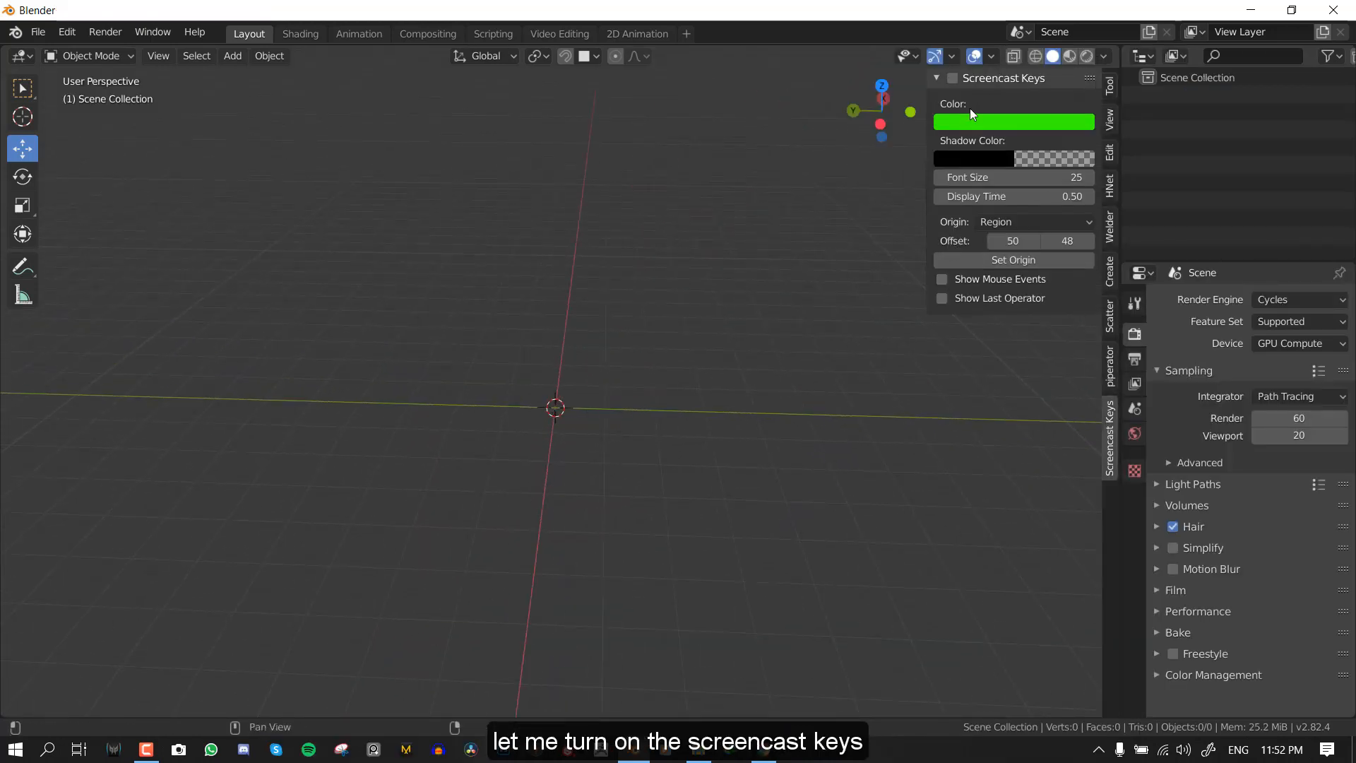
click(952, 78)
key(n)
middle_drag(242, 502, 290, 500)
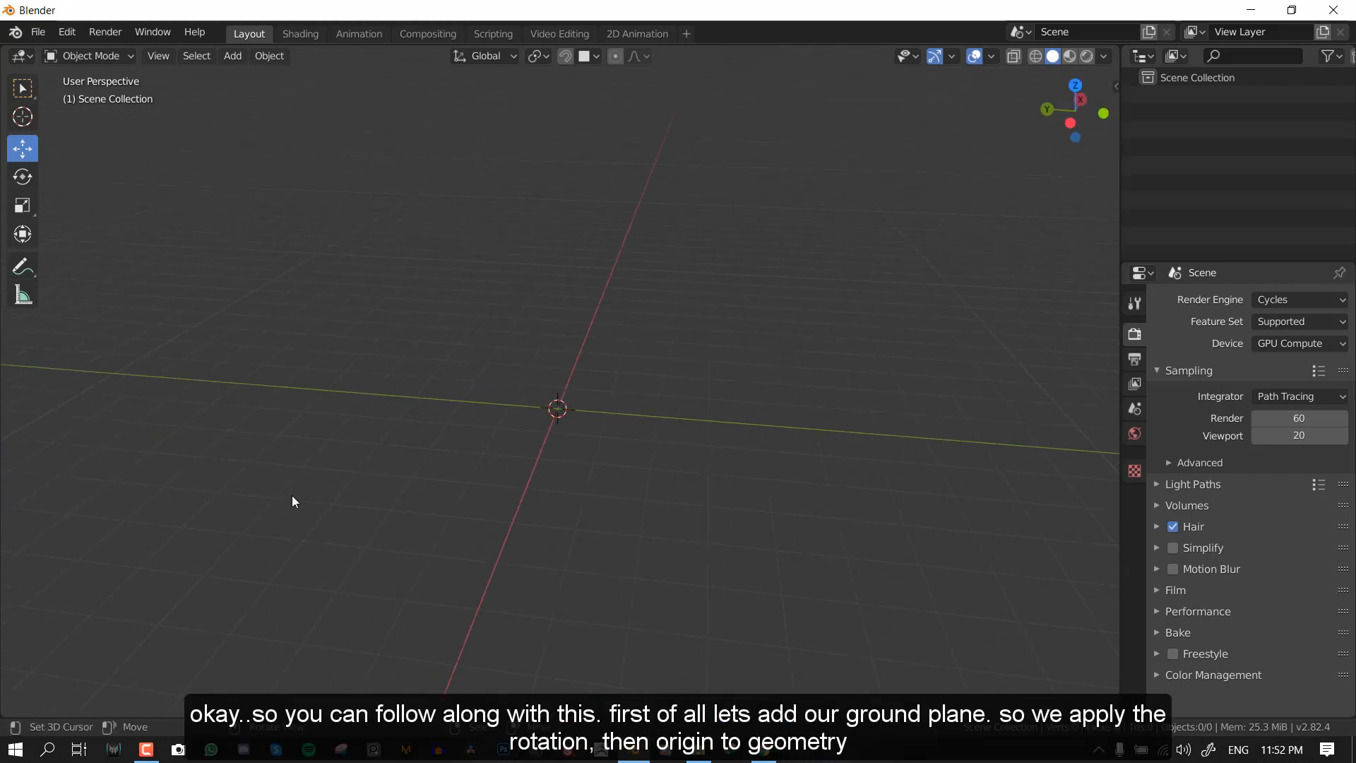
key(n)
key(n)
- Add a mesh plane as the ground and scale it by a factor of 20
middle_drag(770, 329, 620, 179)
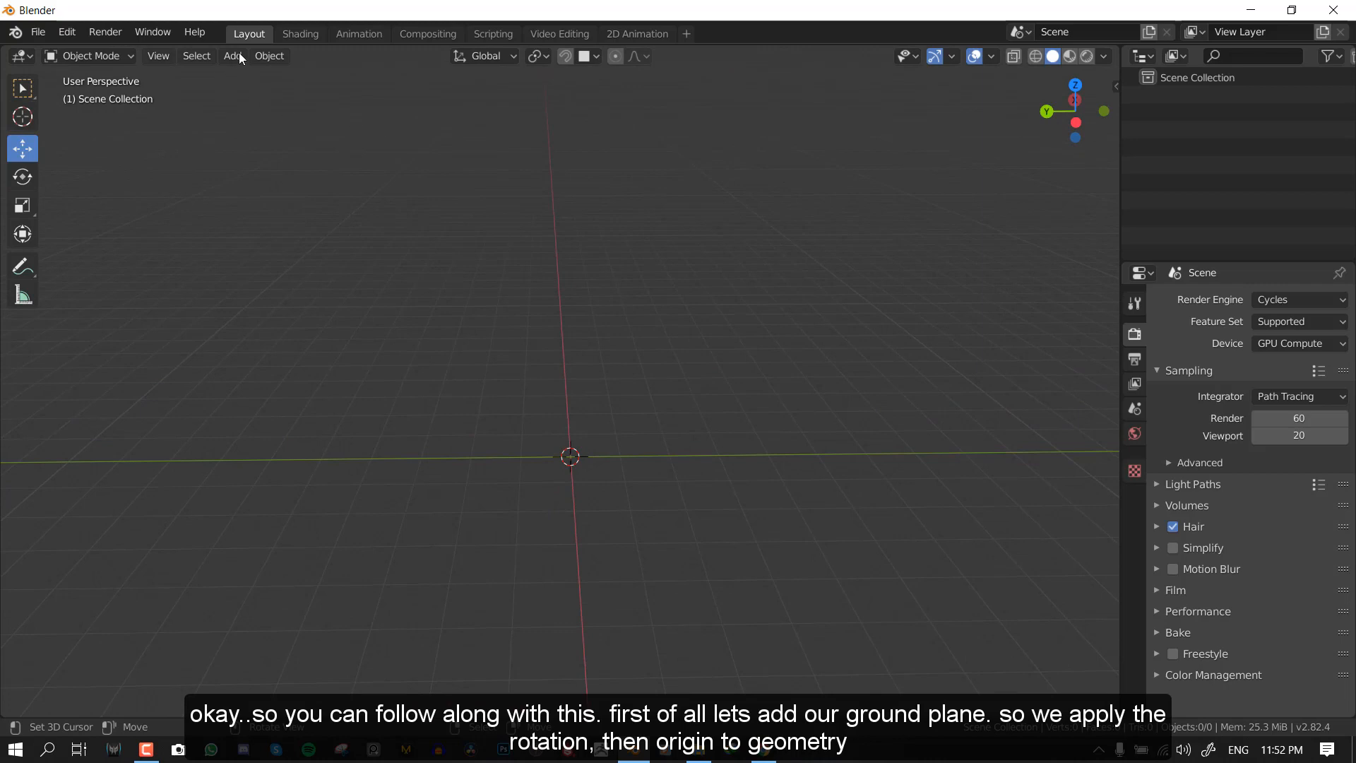
key(shift+a)
mouse_move(703, 212)
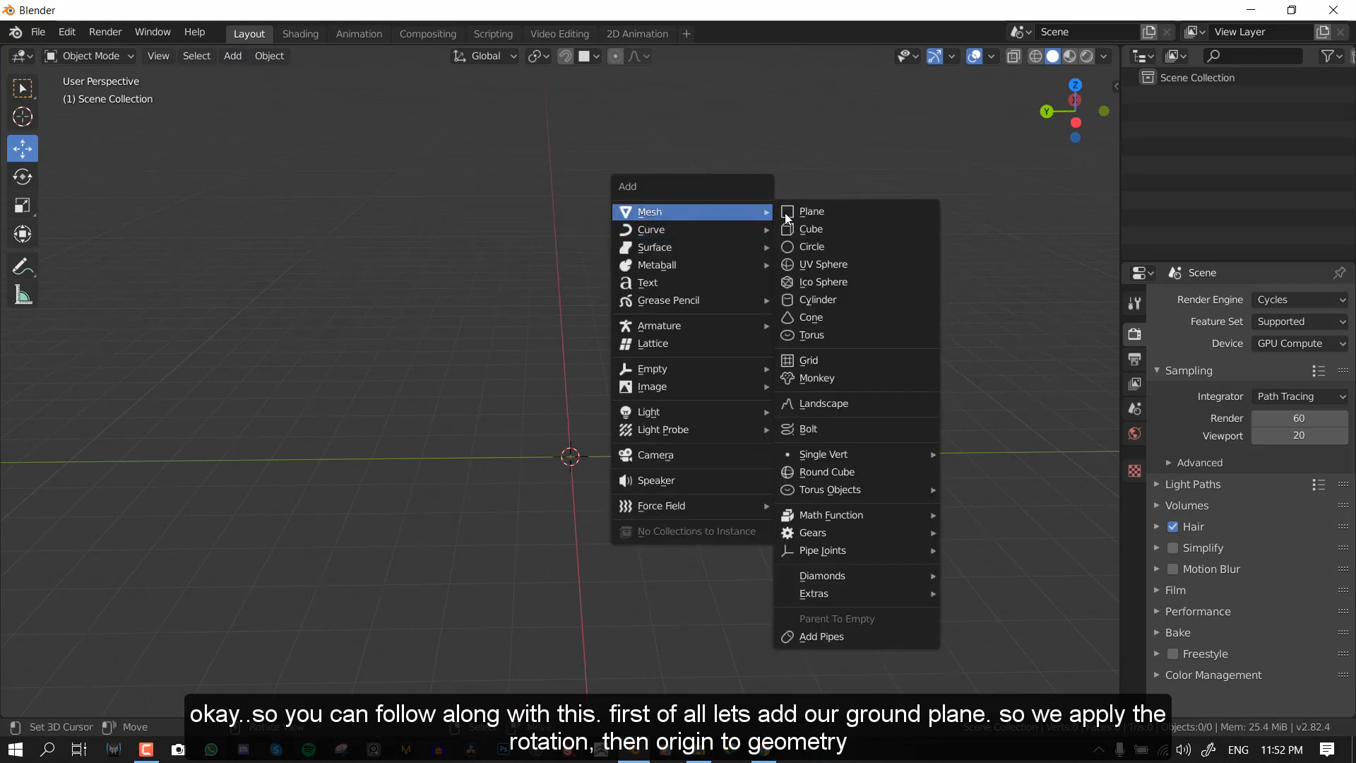
click(824, 215)
text(s20)
key(Return)
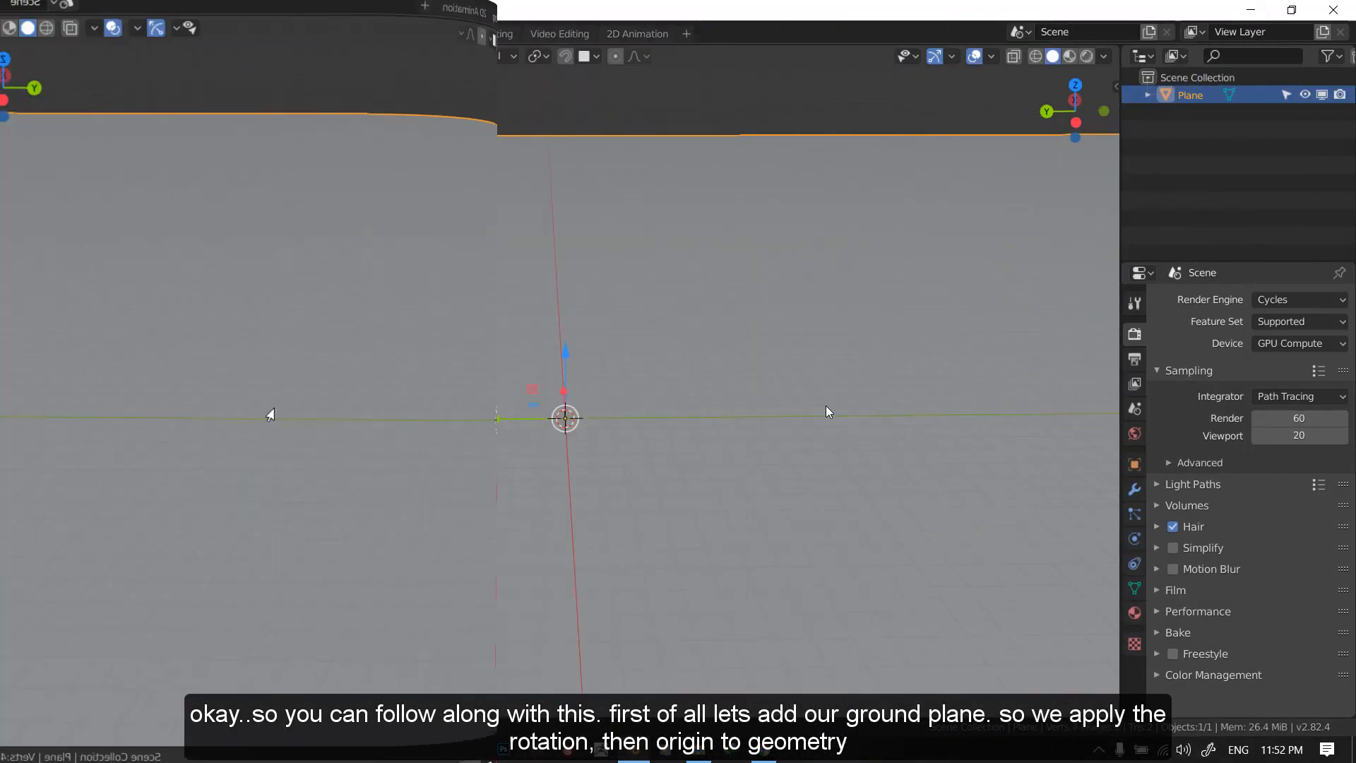
- Apply the ground plane's object transforms and set its origin to its geometry
key(ctrl+a)
click(824, 404)
key(w)
mouse_move(829, 396)
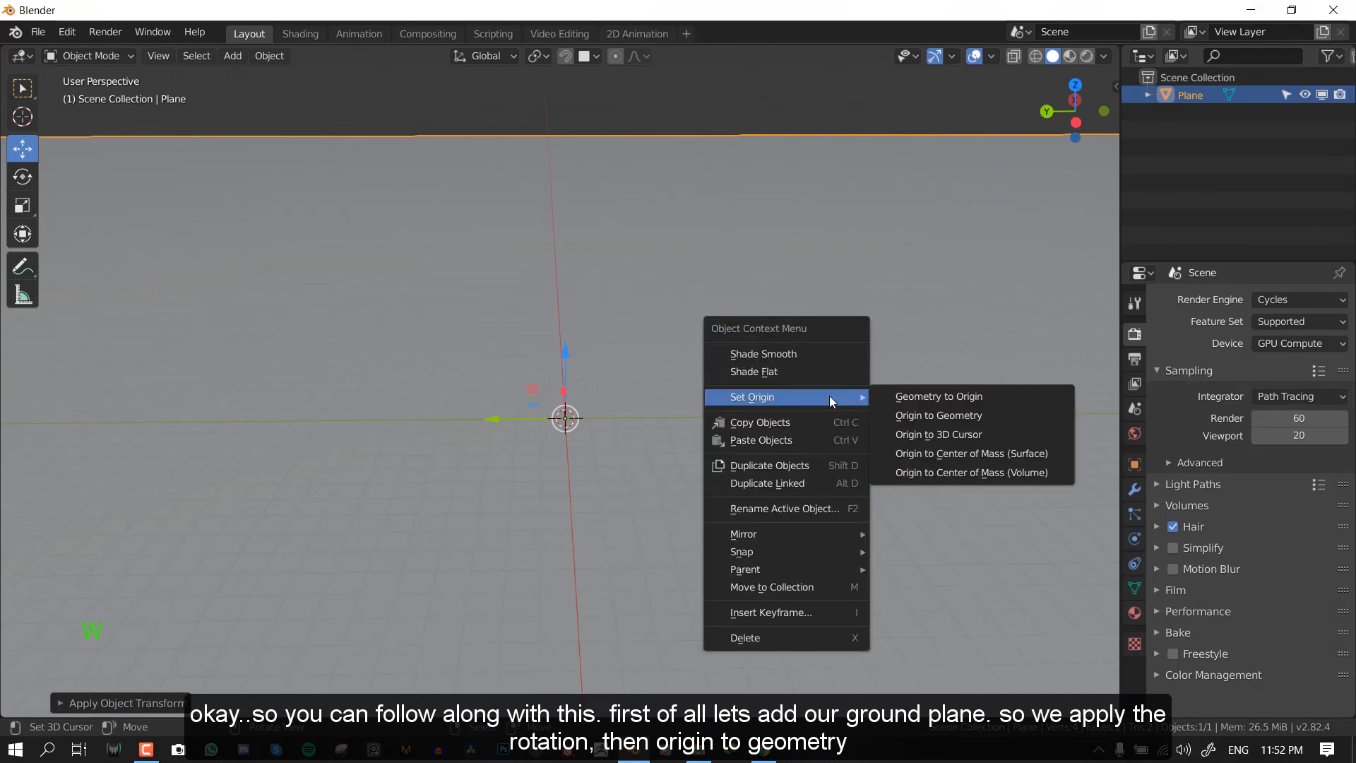
click(935, 415)
- Enable Collision physics on the ground plane
middle_drag(915, 410, 867, 389)
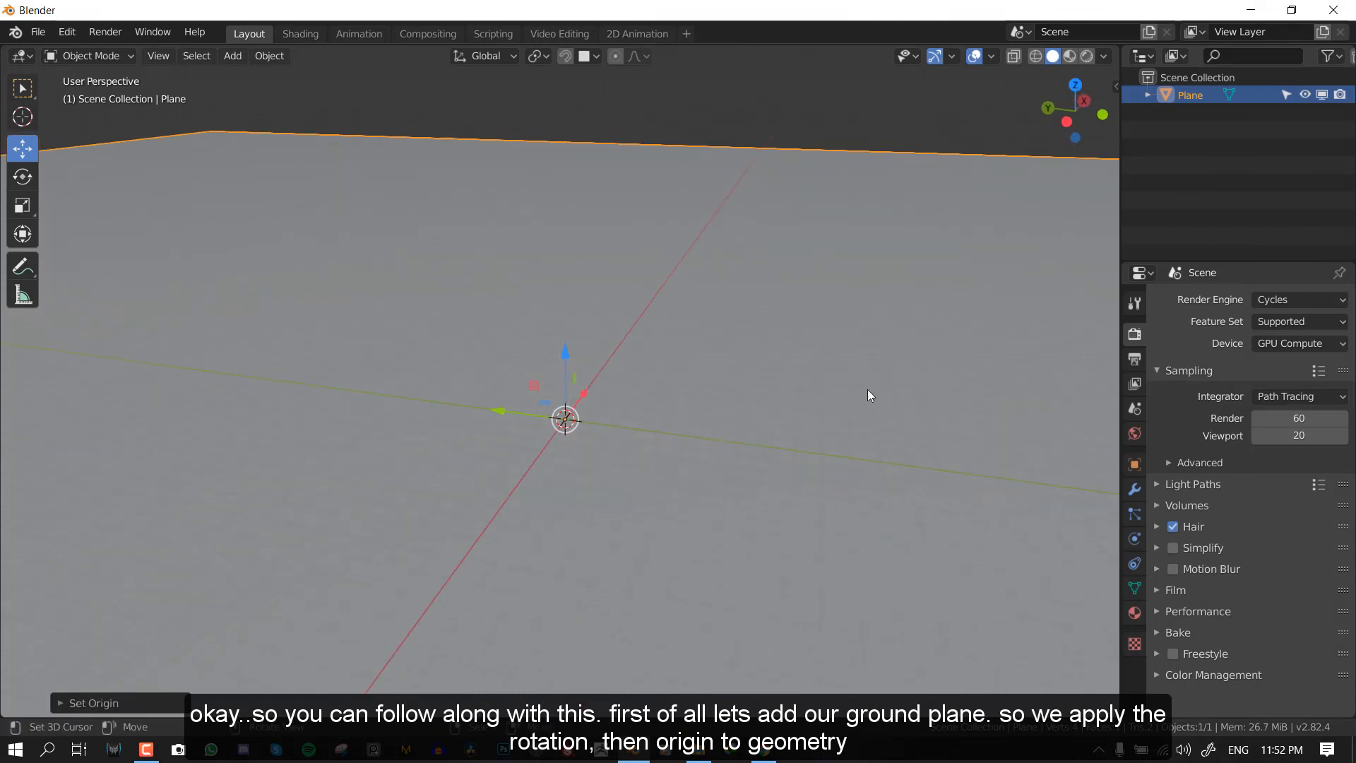
click(1135, 538)
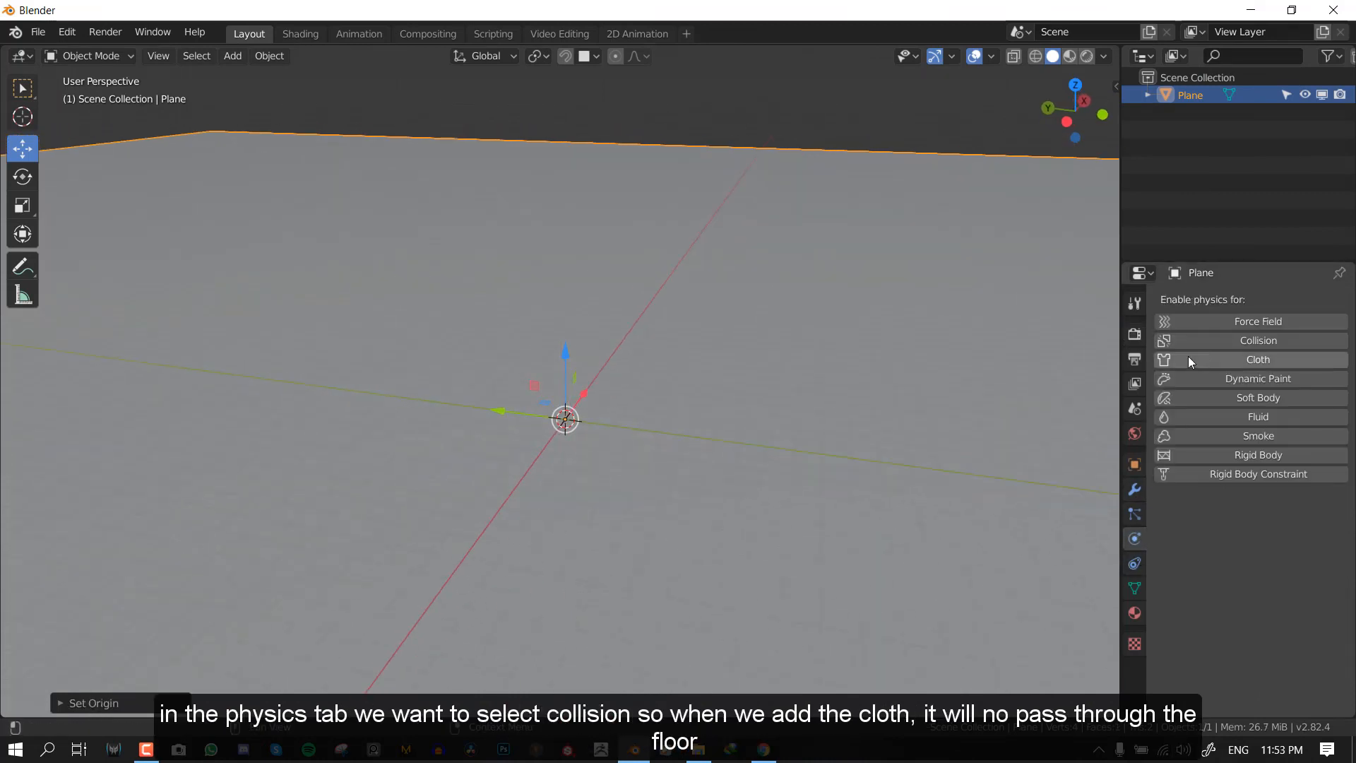
click(1272, 342)
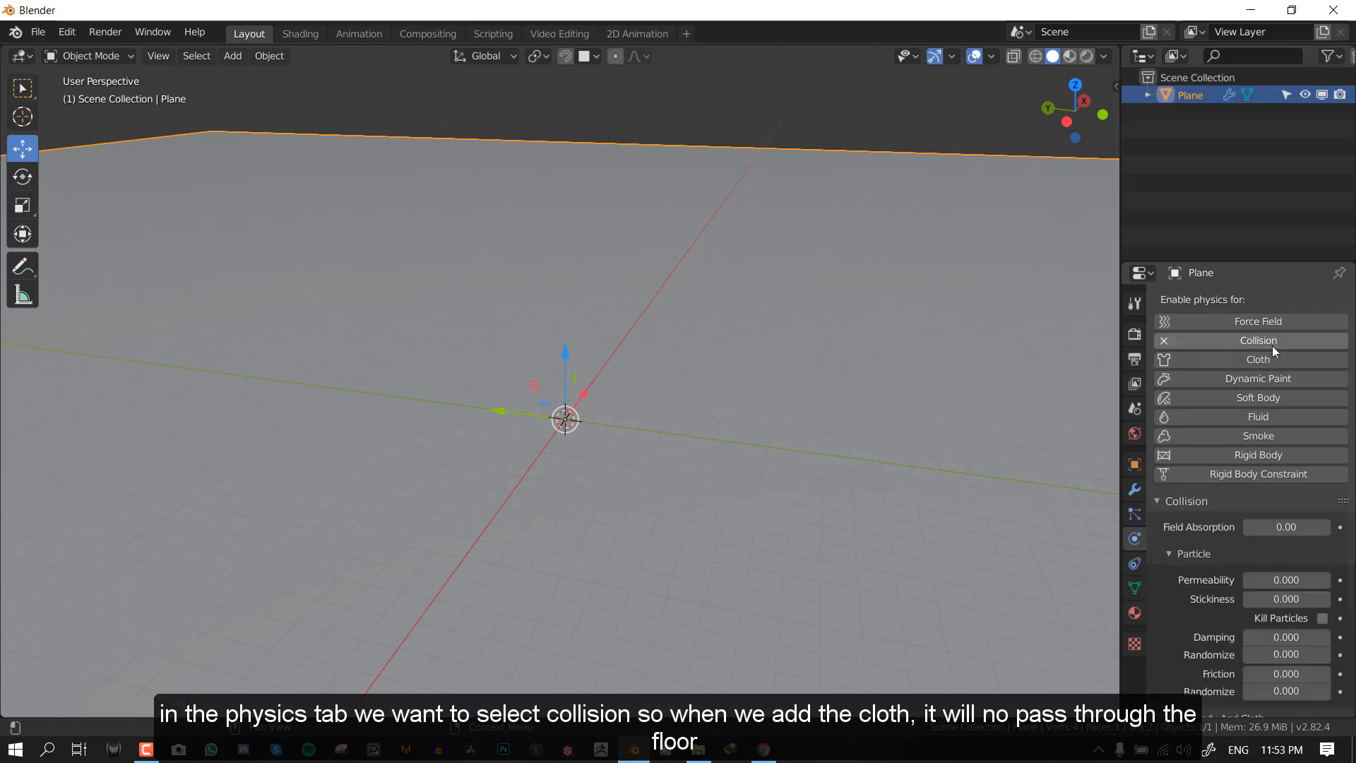
- Add a UV sphere, raise it above the ground plane and scale it up in front view
middle_drag(548, 457, 619, 378)
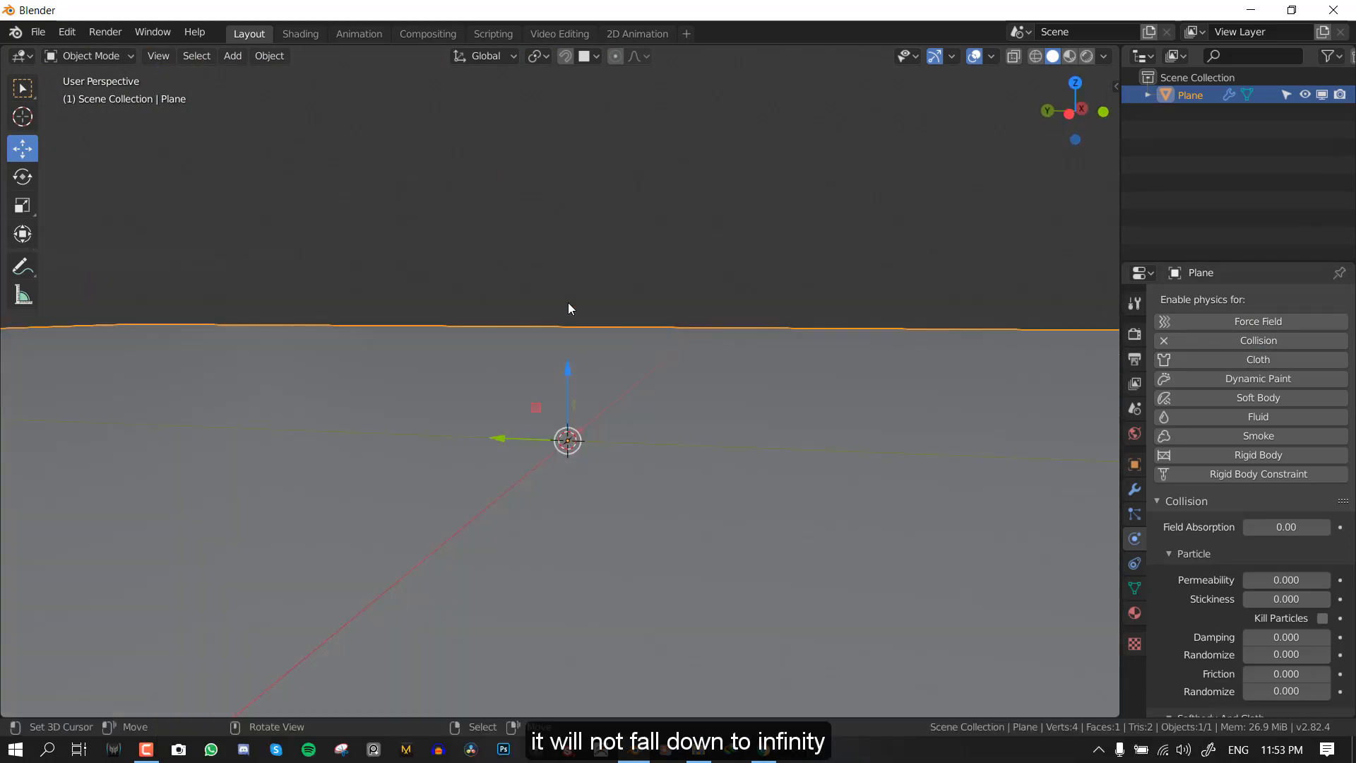
key(KP_1)
shift+middle_drag(621, 272, 657, 339)
key(shift+a)
mouse_move(702, 176)
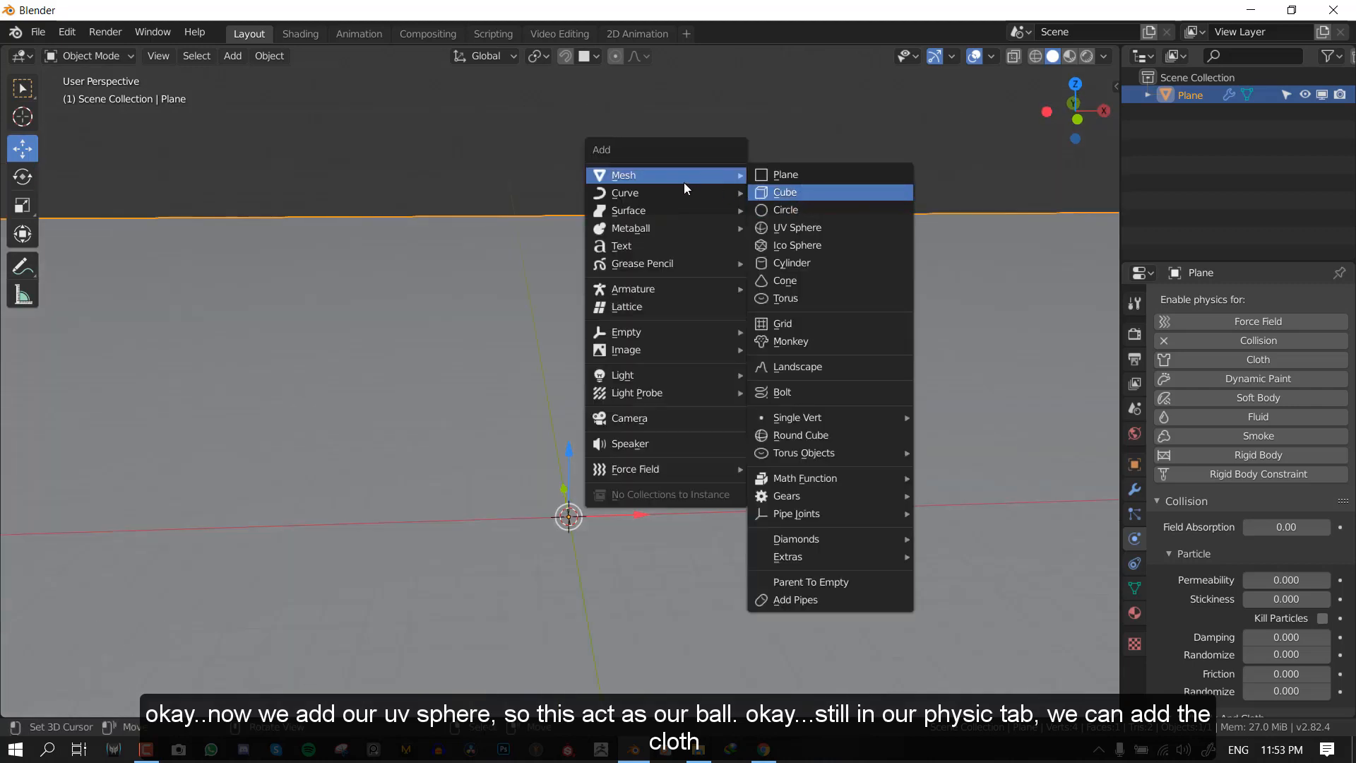
click(805, 227)
key(KP_1)
key(s)
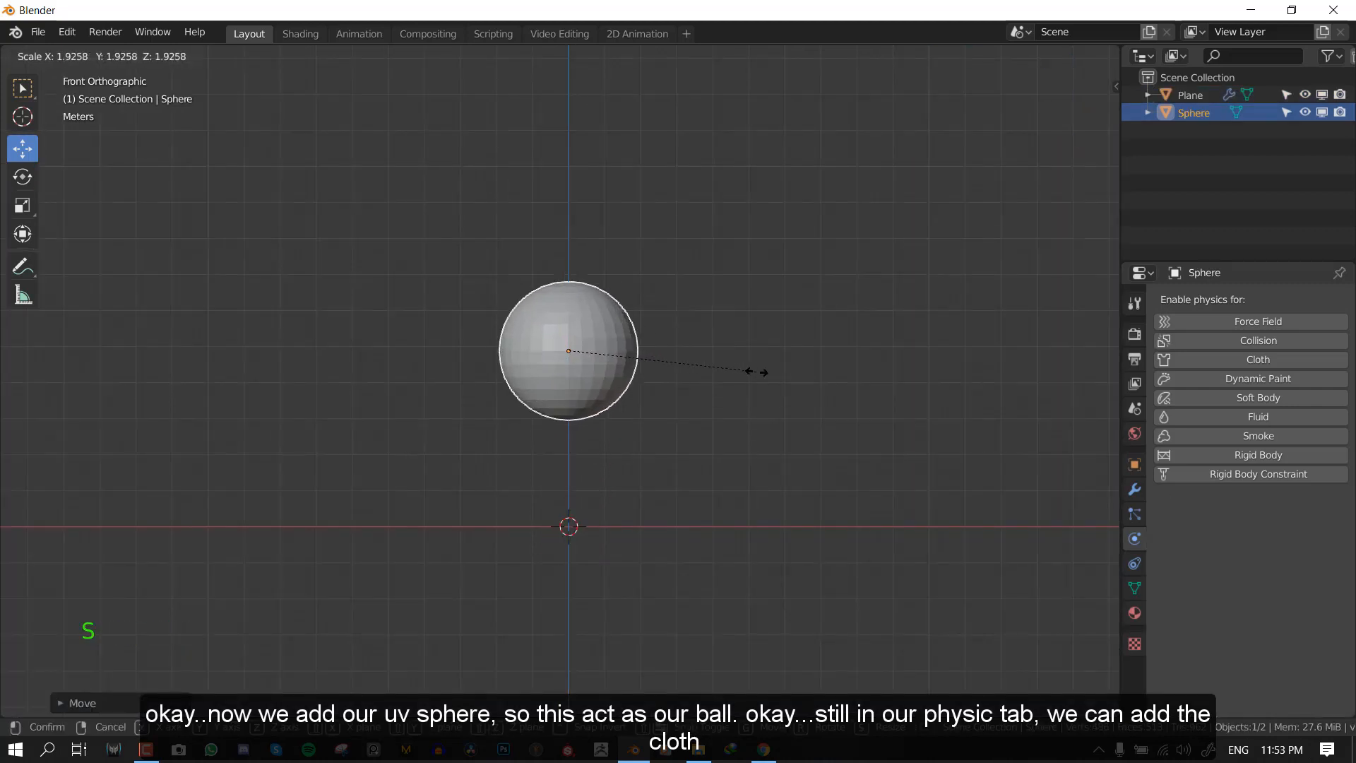
click(719, 377)
- Apply smooth shading to the sphere
middle_drag(719, 377, 647, 392)
right_click(648, 392)
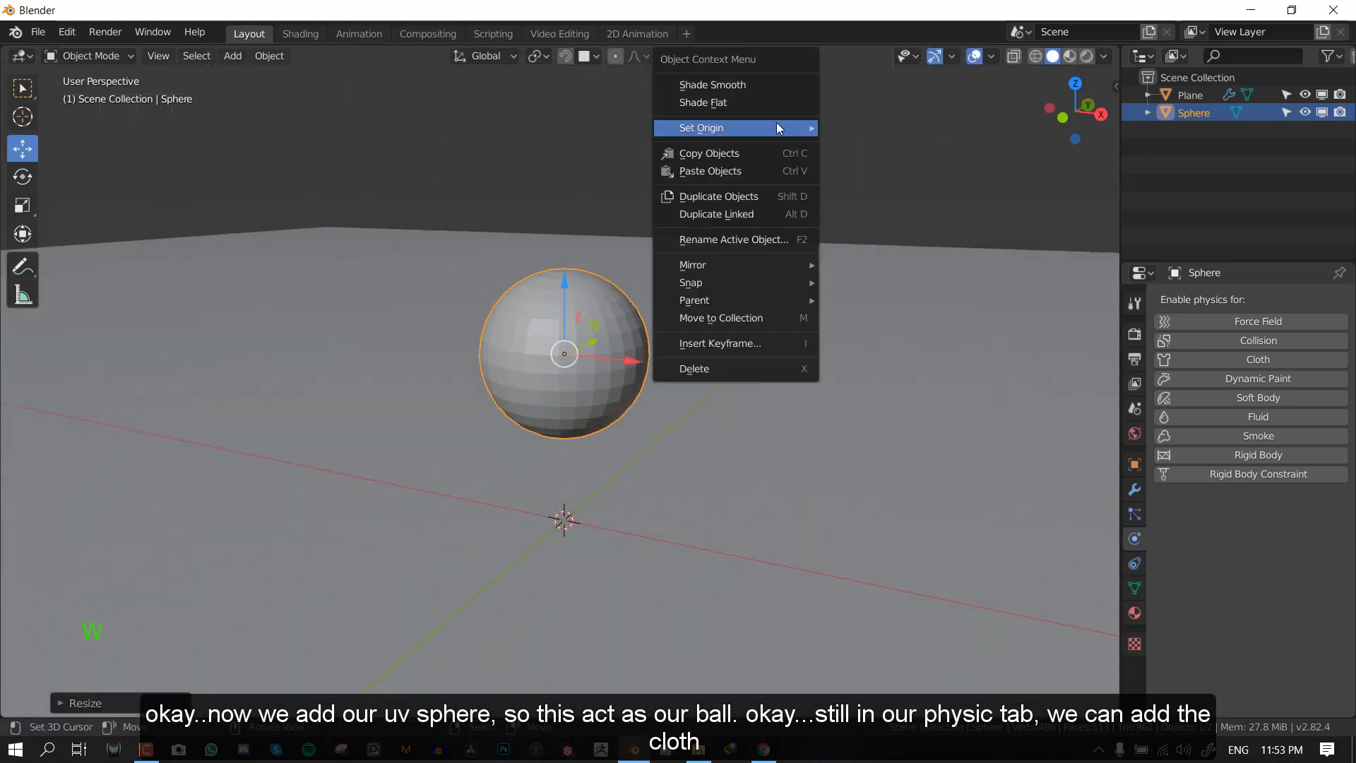
click(715, 81)
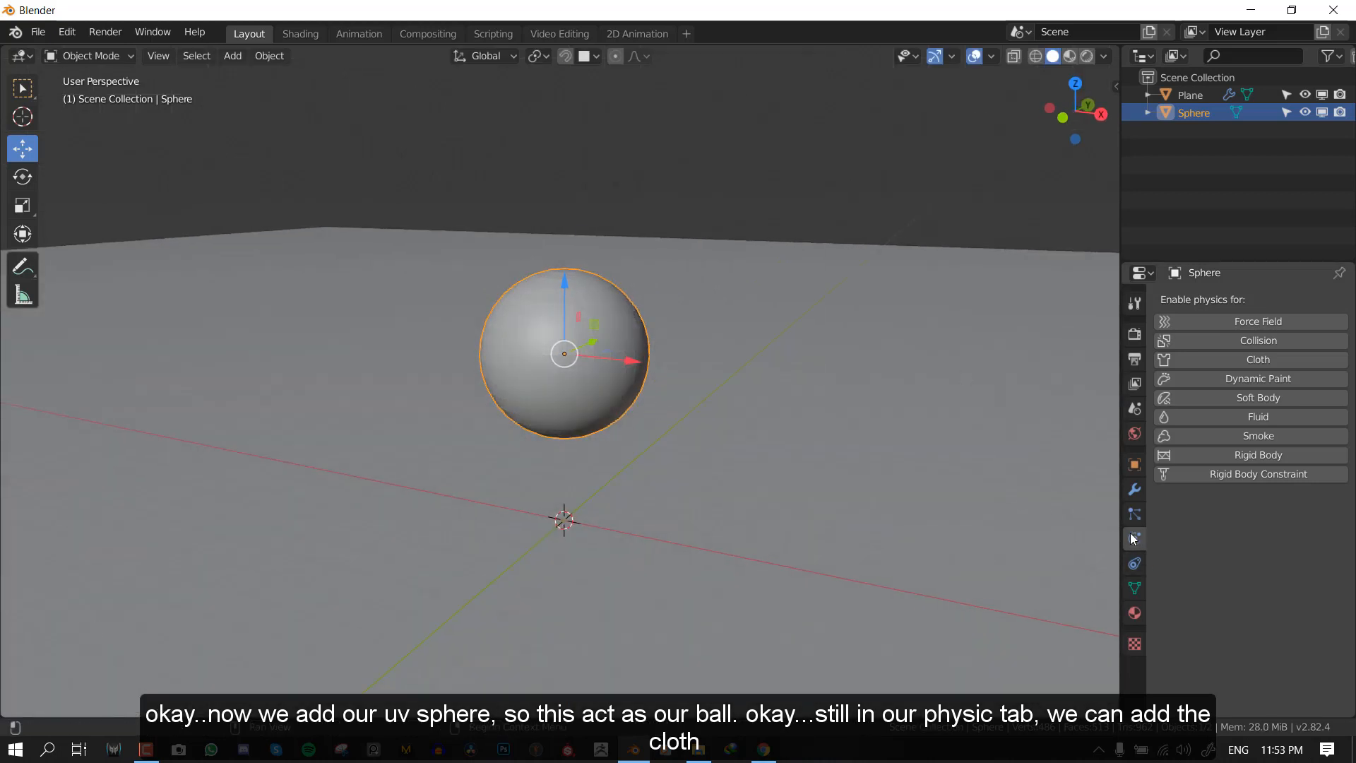
- Enable Cloth physics on the sphere and set its vertex mass to 8 kg
click(1251, 361)
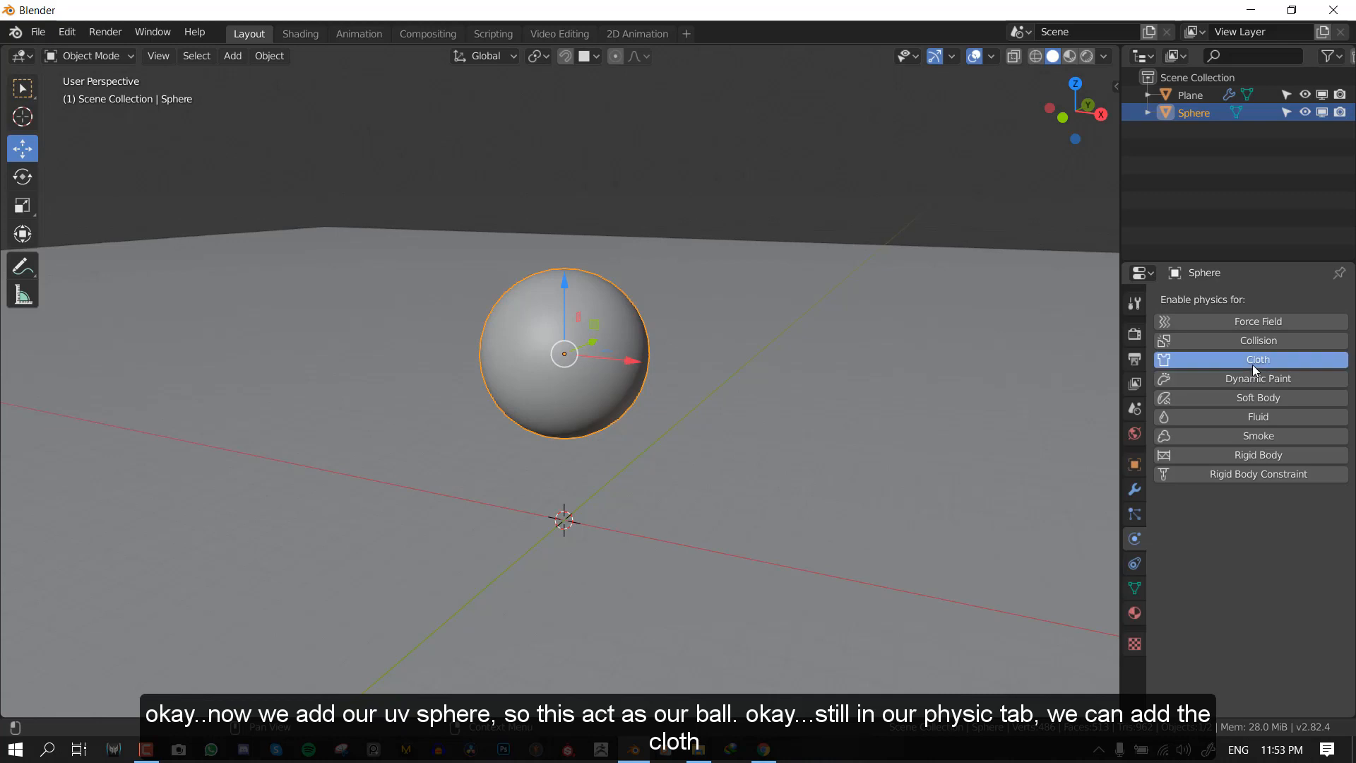
middle_drag(791, 435, 941, 456)
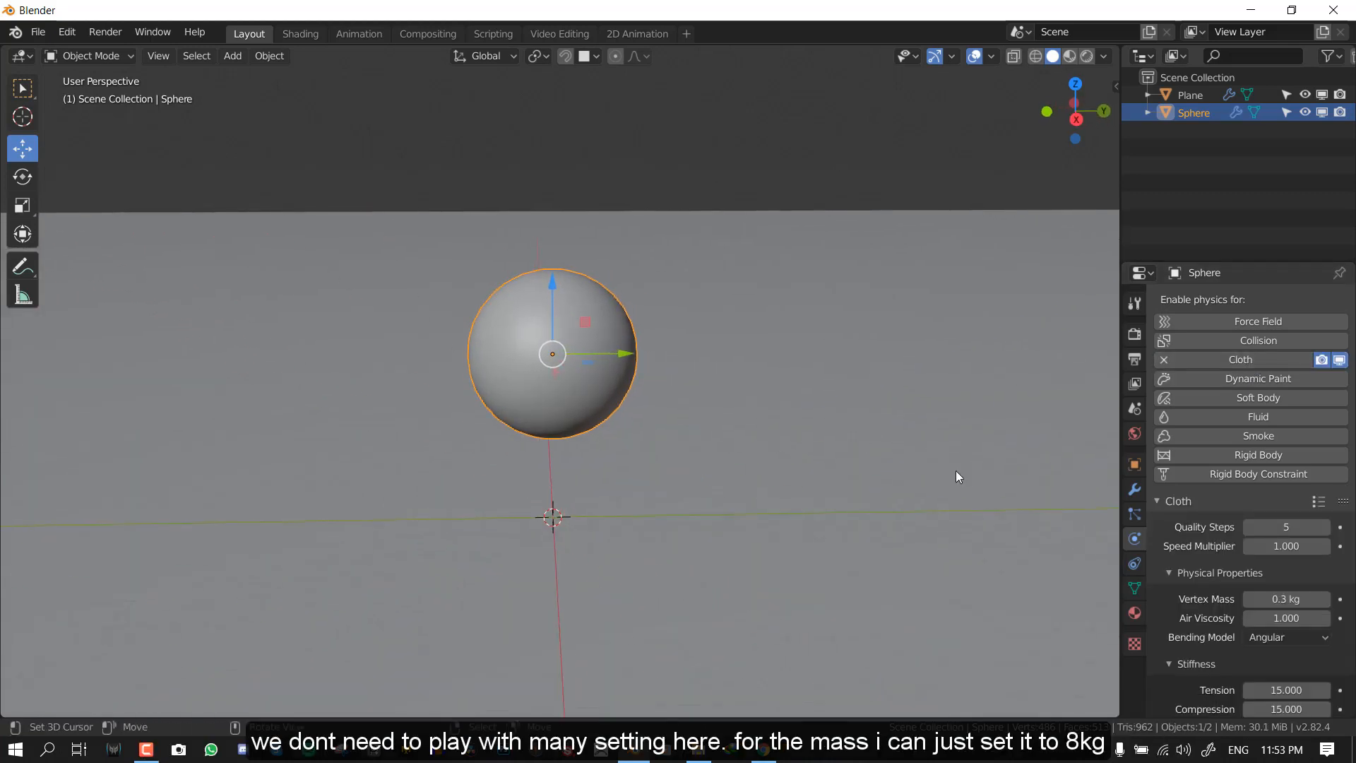
scroll(1261, 568, down, 4)
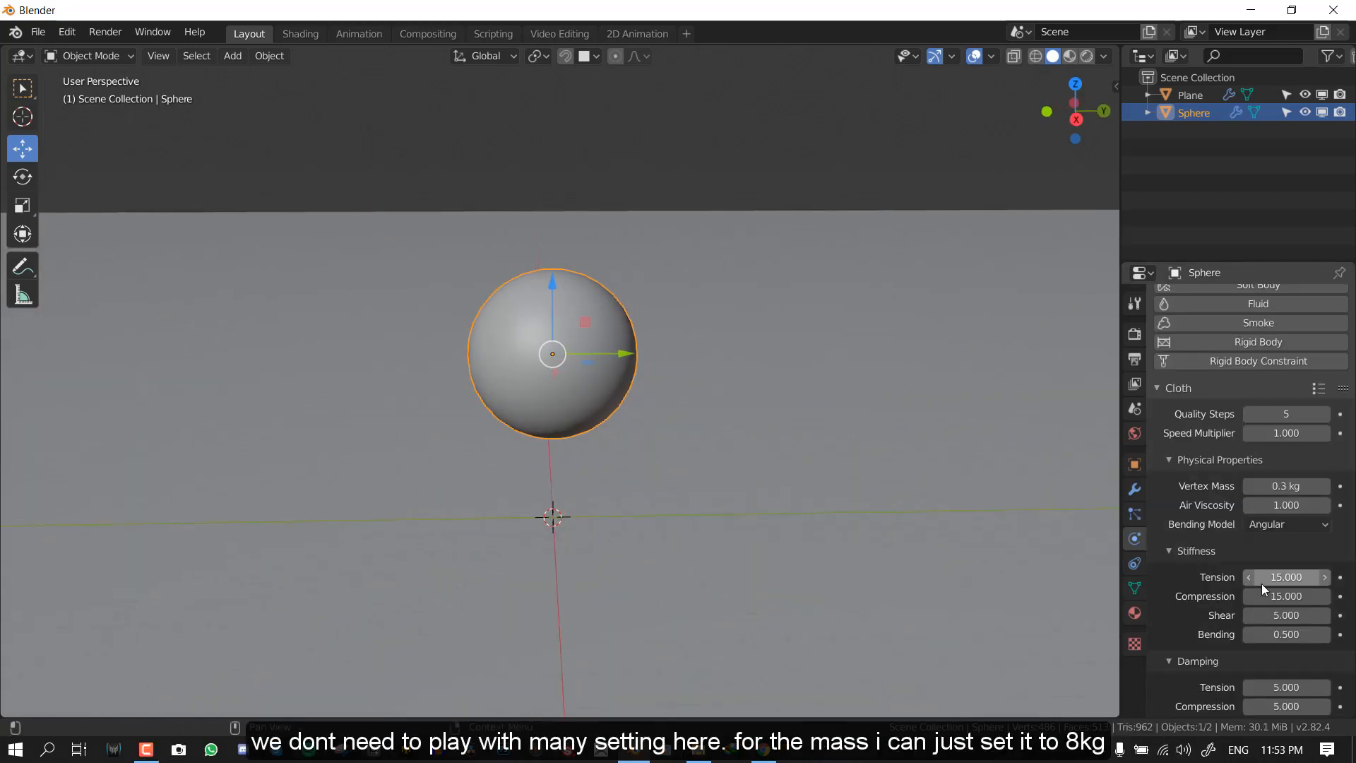
click(1276, 490)
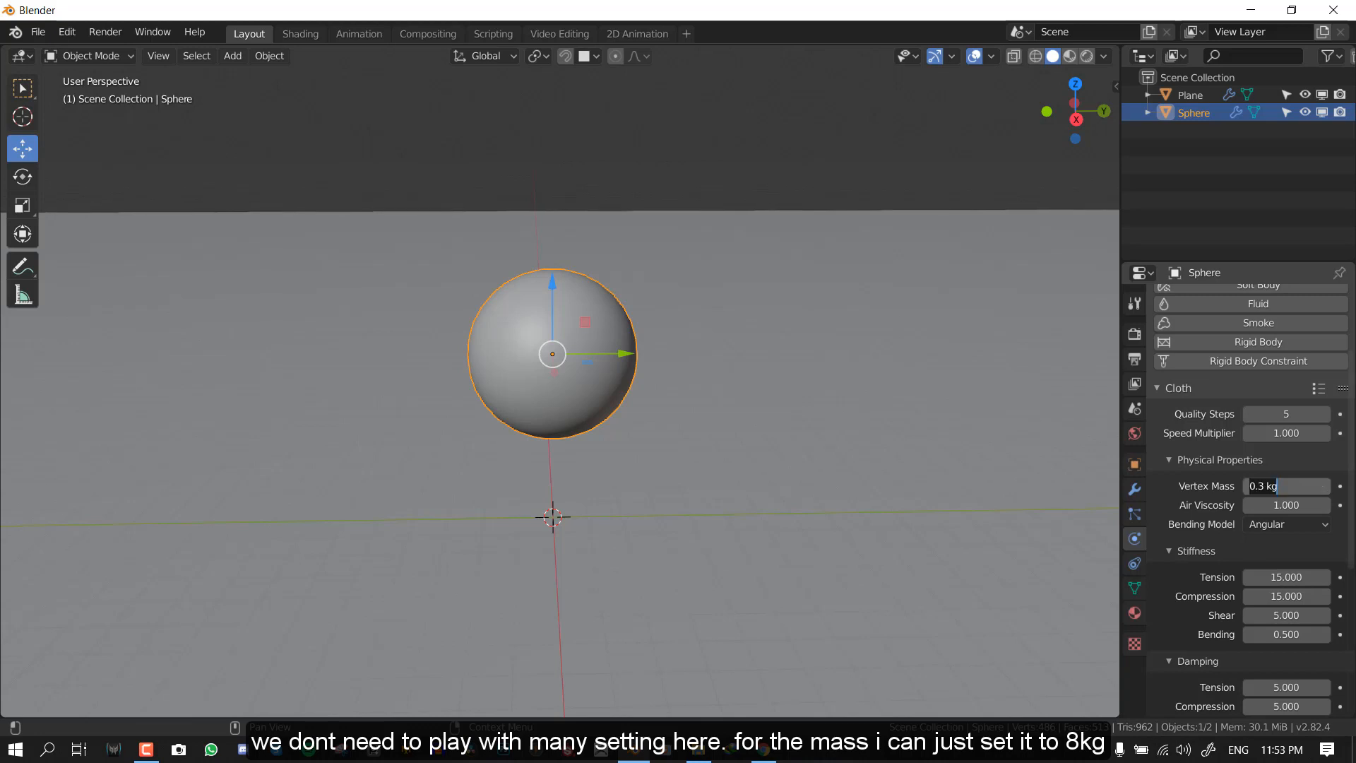
text(8)
key(Return)
- Play the cloth simulation to watch the sphere drop onto the plane, stopping at about frame 67
middle_drag(316, 400, 406, 397)
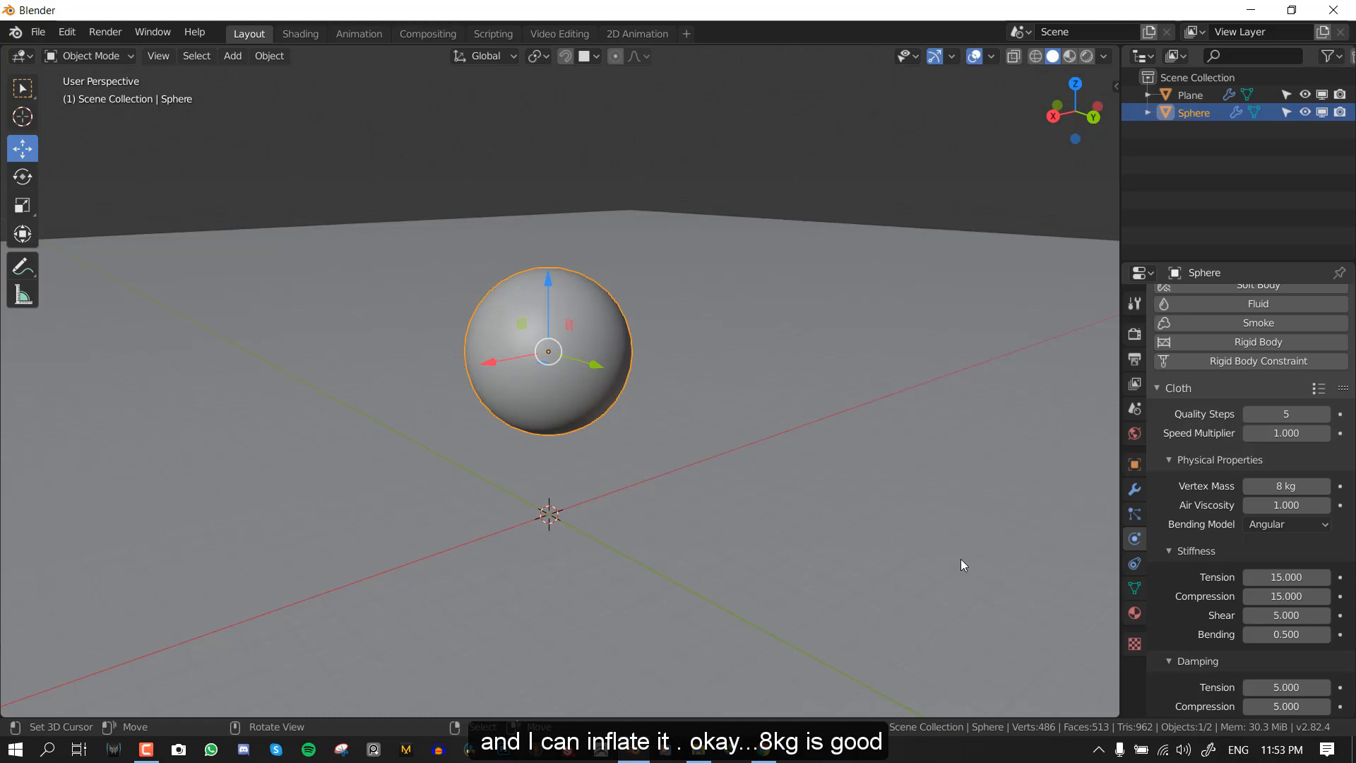
scroll(1271, 488, down, 6)
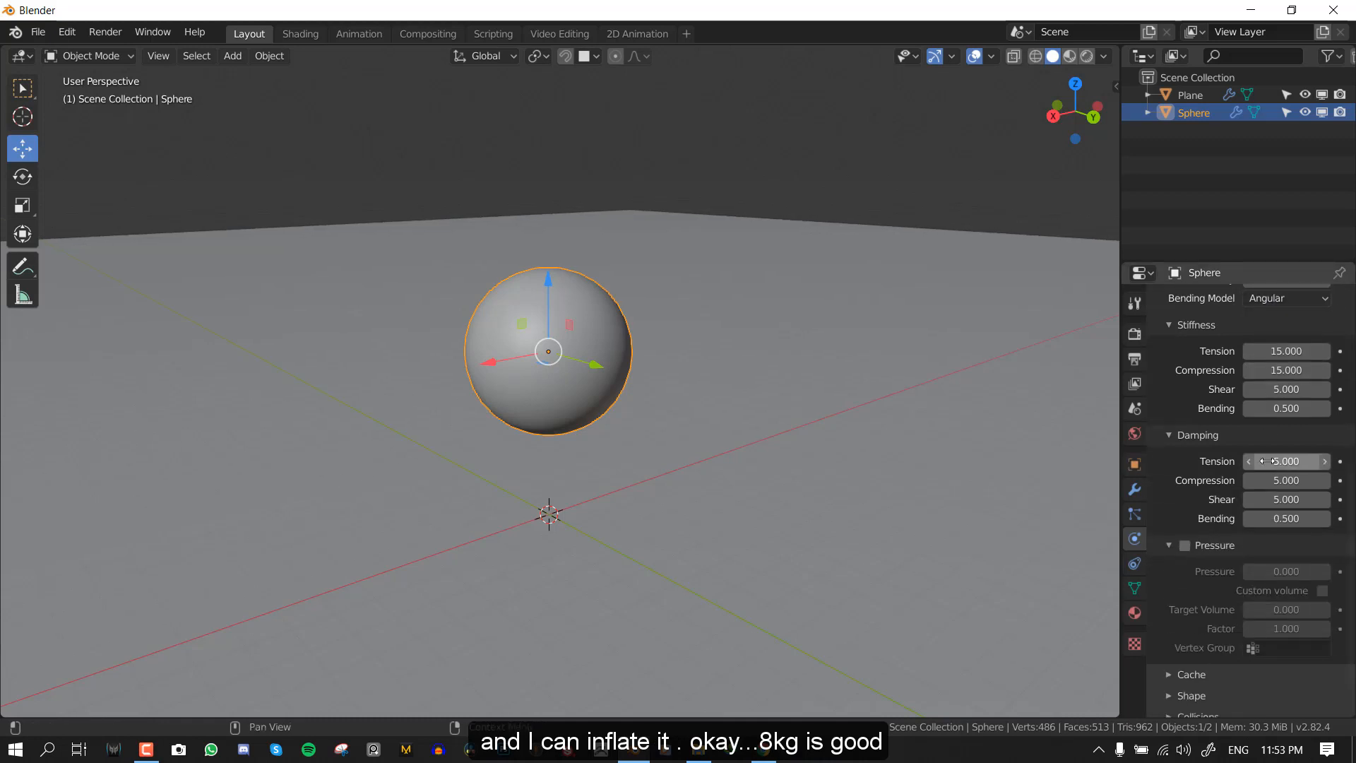
scroll(1257, 495, down, 2)
key(space)
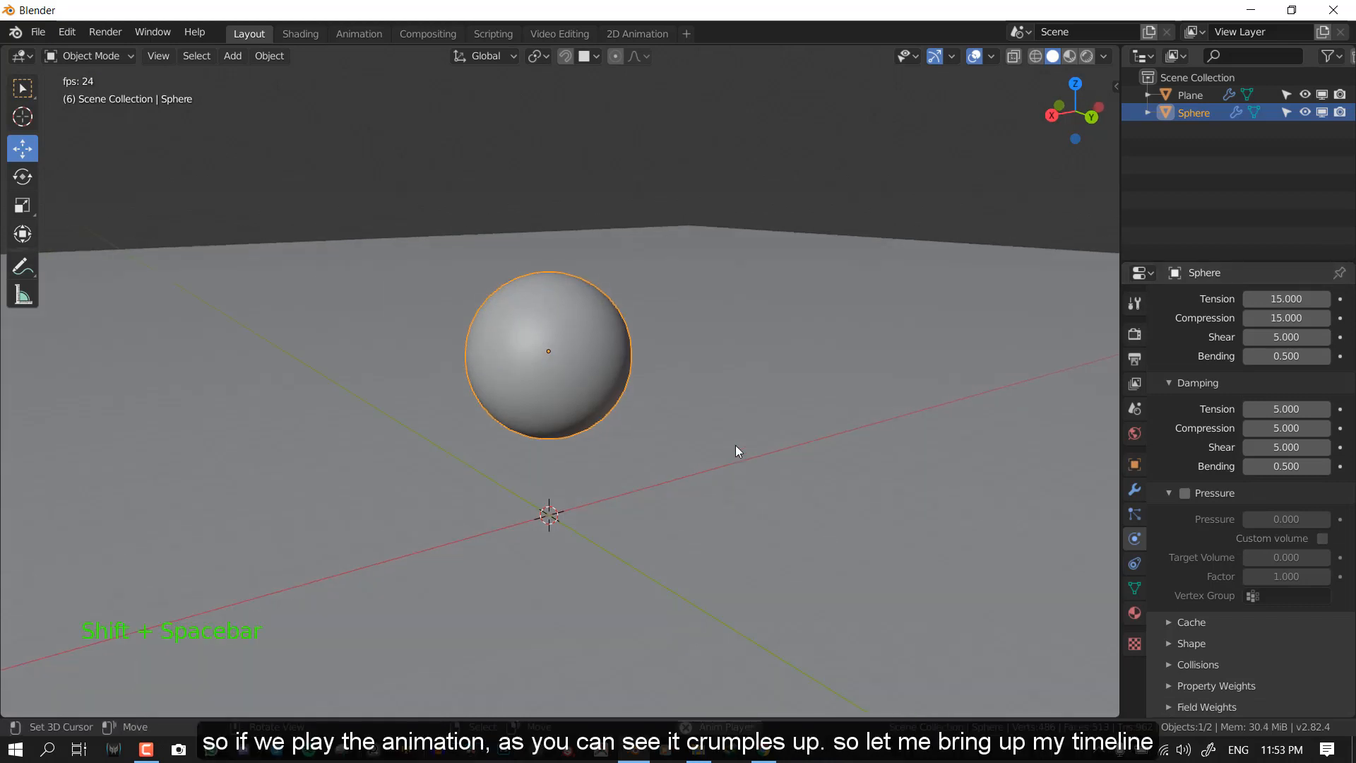
scroll(735, 445, down, 2)
middle_drag(723, 452, 655, 536)
key(shift+space)
shift+middle_drag(665, 456, 729, 340)
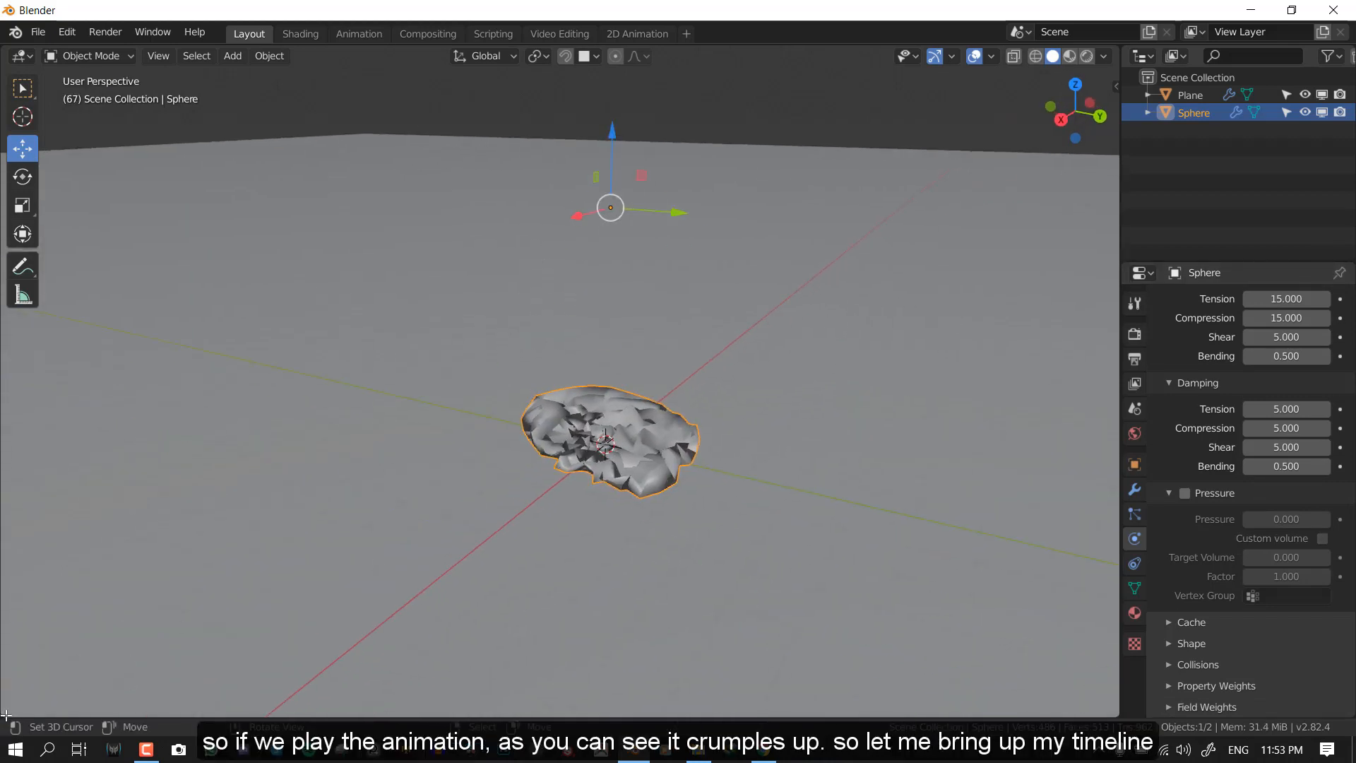
- Split off a Timeline editor below the 3D viewport and check its playback sync setting
drag(6, 716, 11, 573)
key(shift+F12)
key(shift+F12)
key(shift+F12)
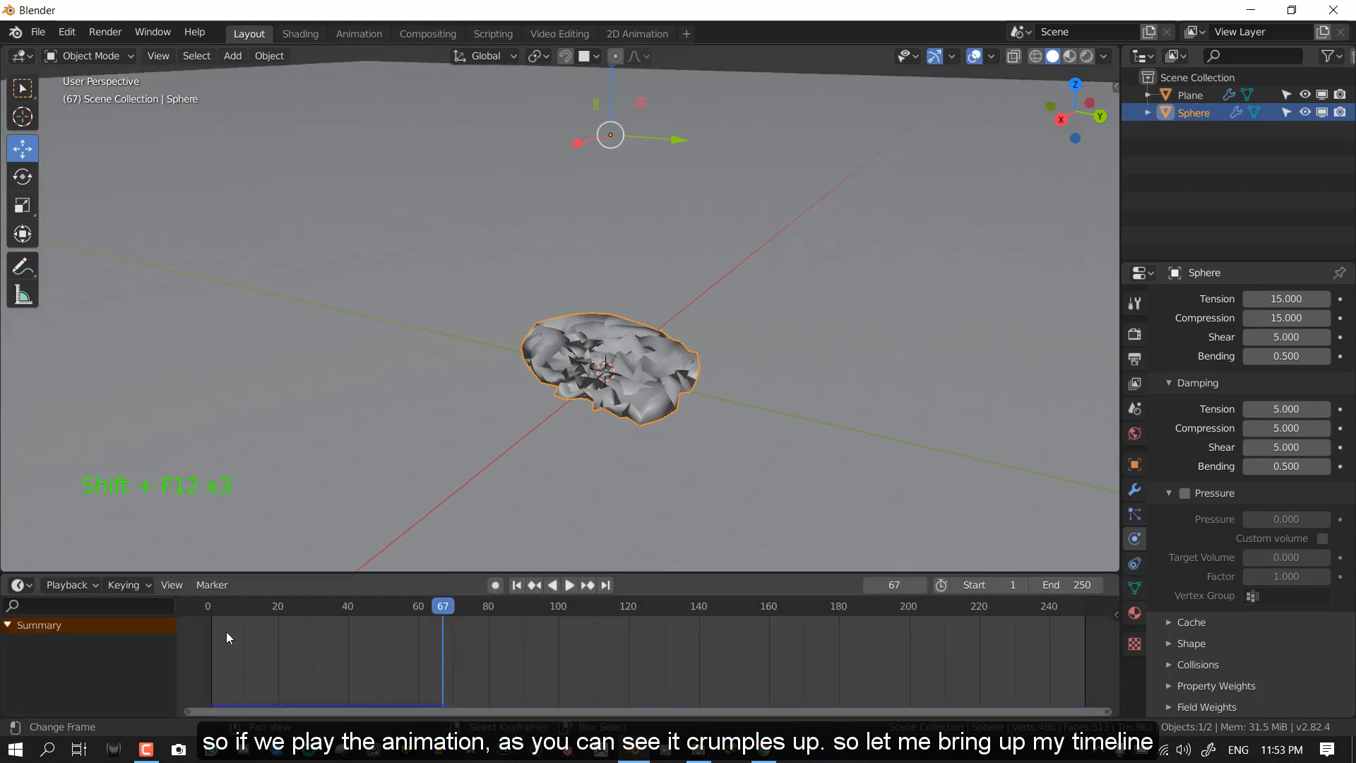
click(94, 583)
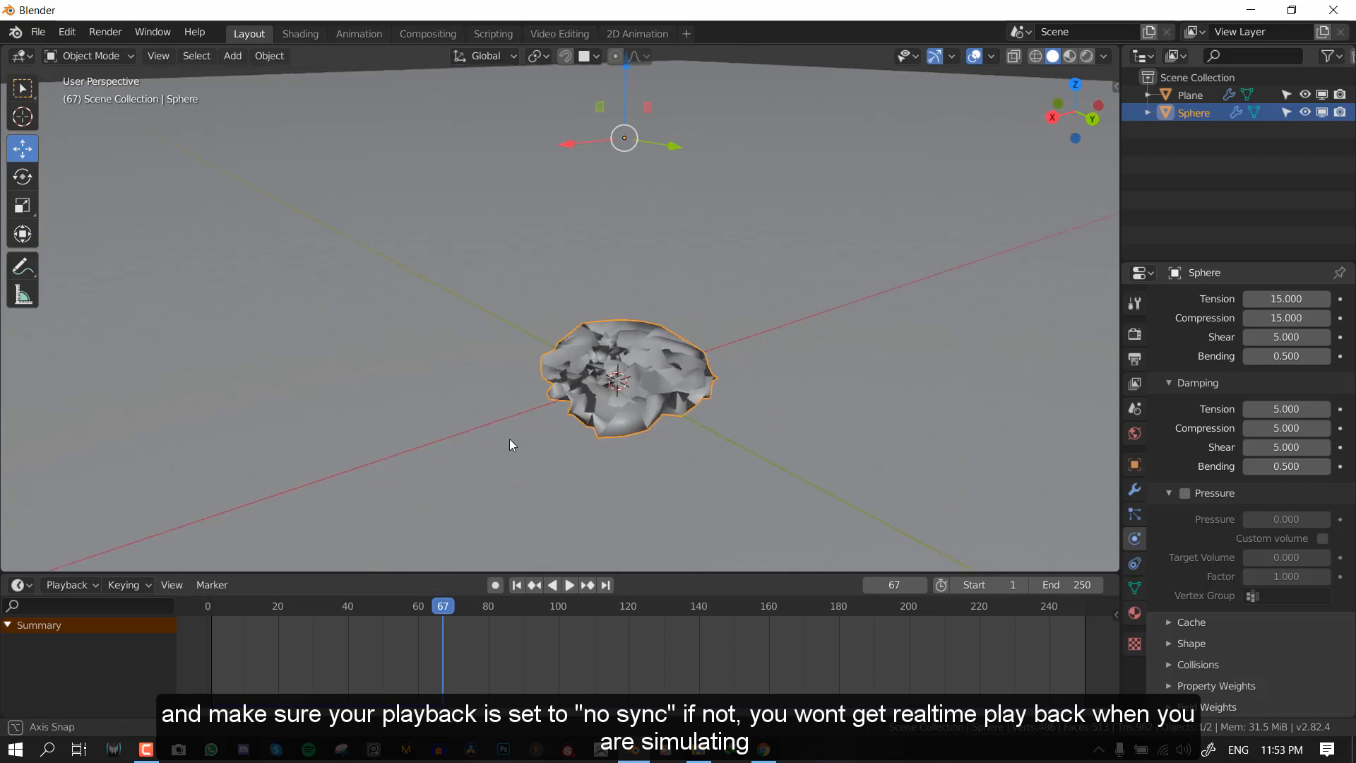
- Replay the simulation from the start, stop at about frame 61 and inspect the ball from above for intersecting geometry
key(shift+Left)
key(shift+Left)
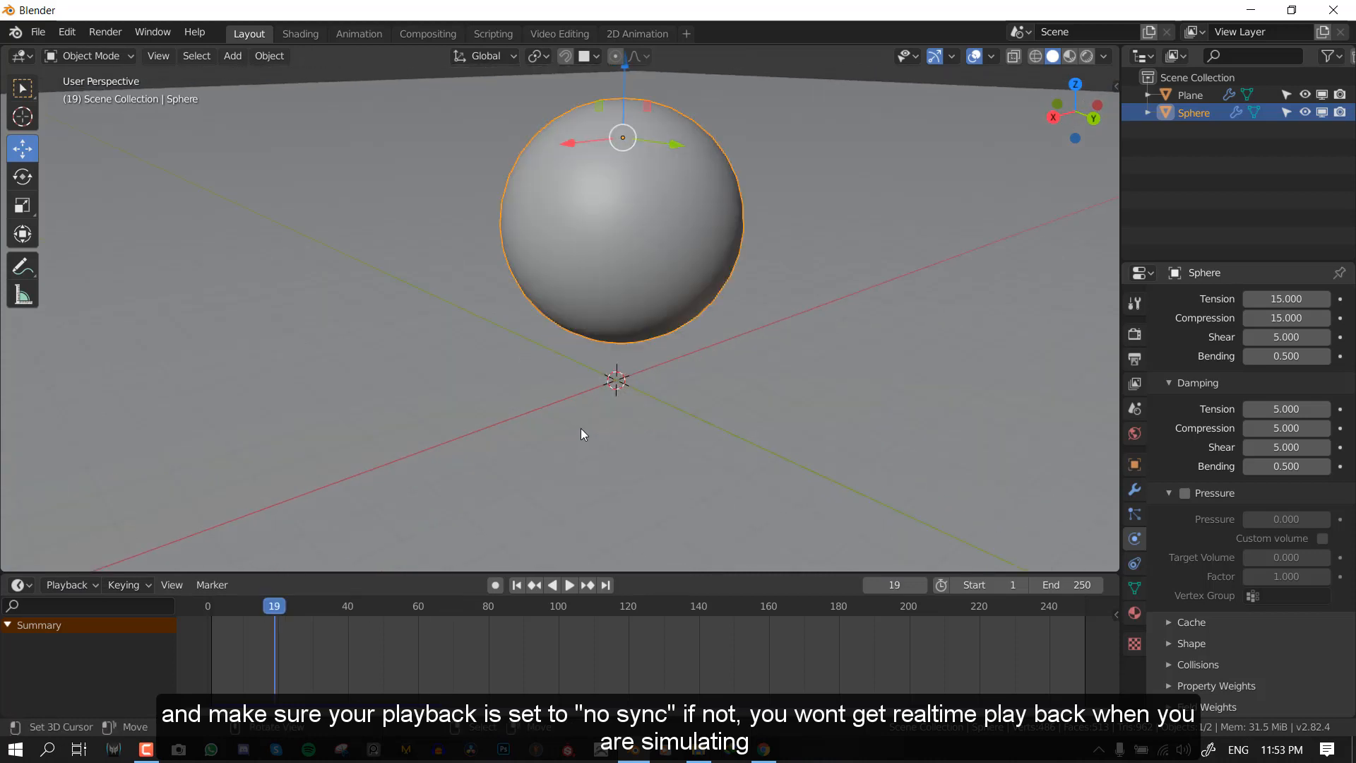
middle_drag(586, 355, 678, 318)
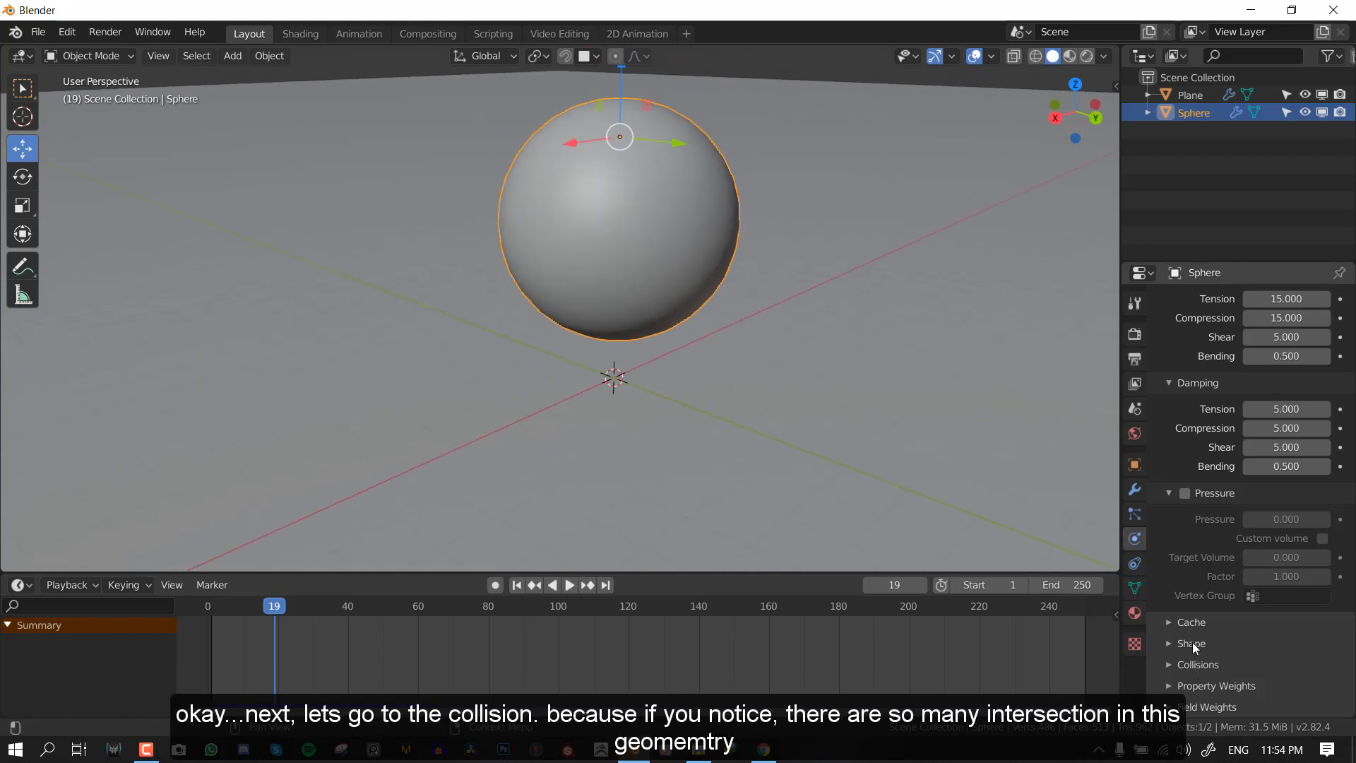
key(space)
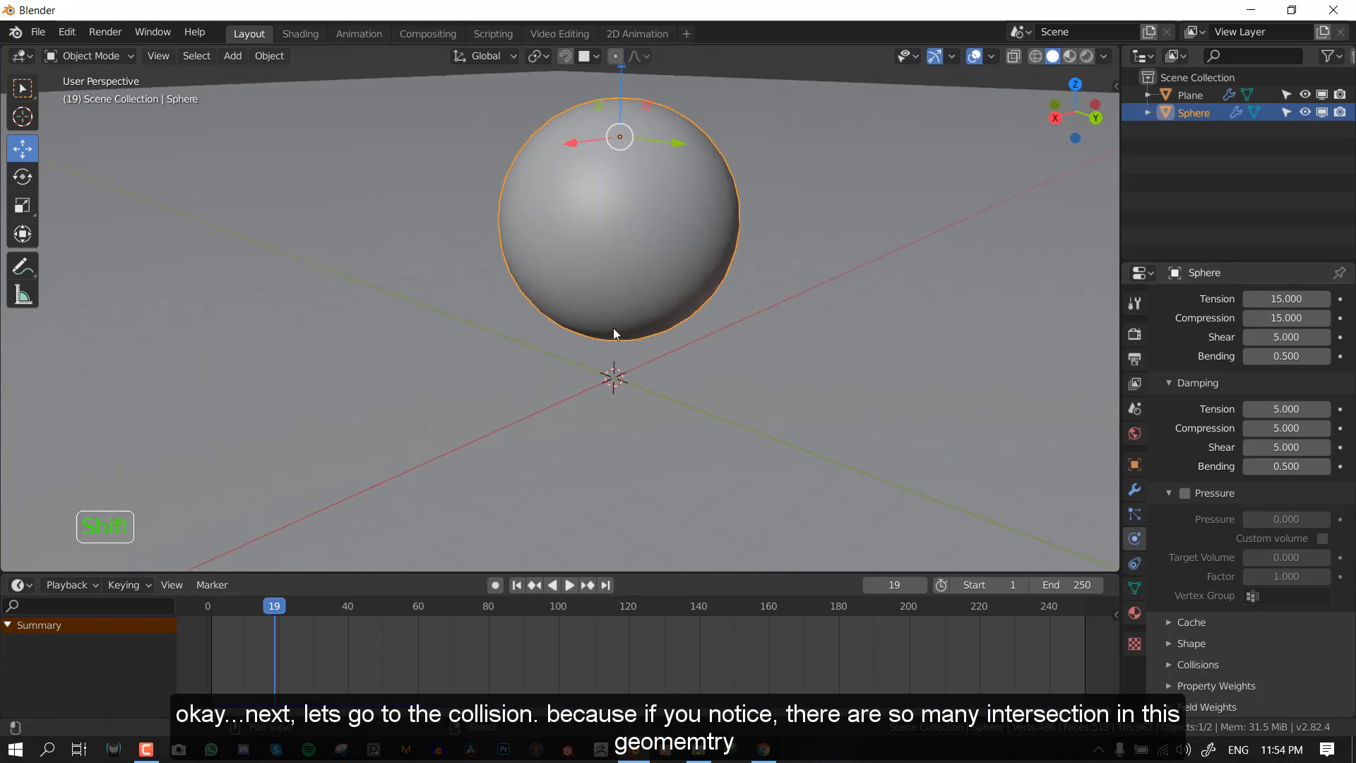
middle_drag(704, 383, 637, 333)
key(space)
middle_drag(743, 219, 680, 261)
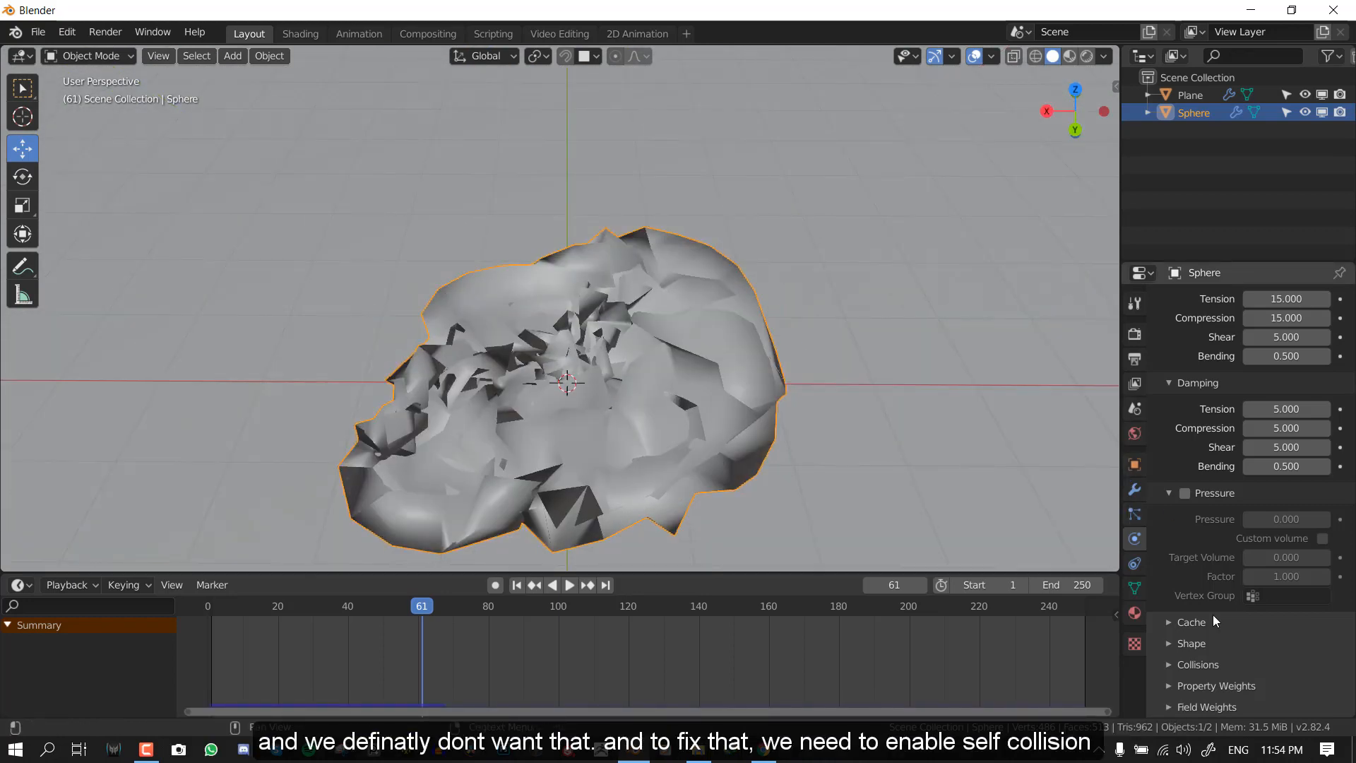
- Enable Self Collisions in the sphere's cloth collision settings
click(1189, 668)
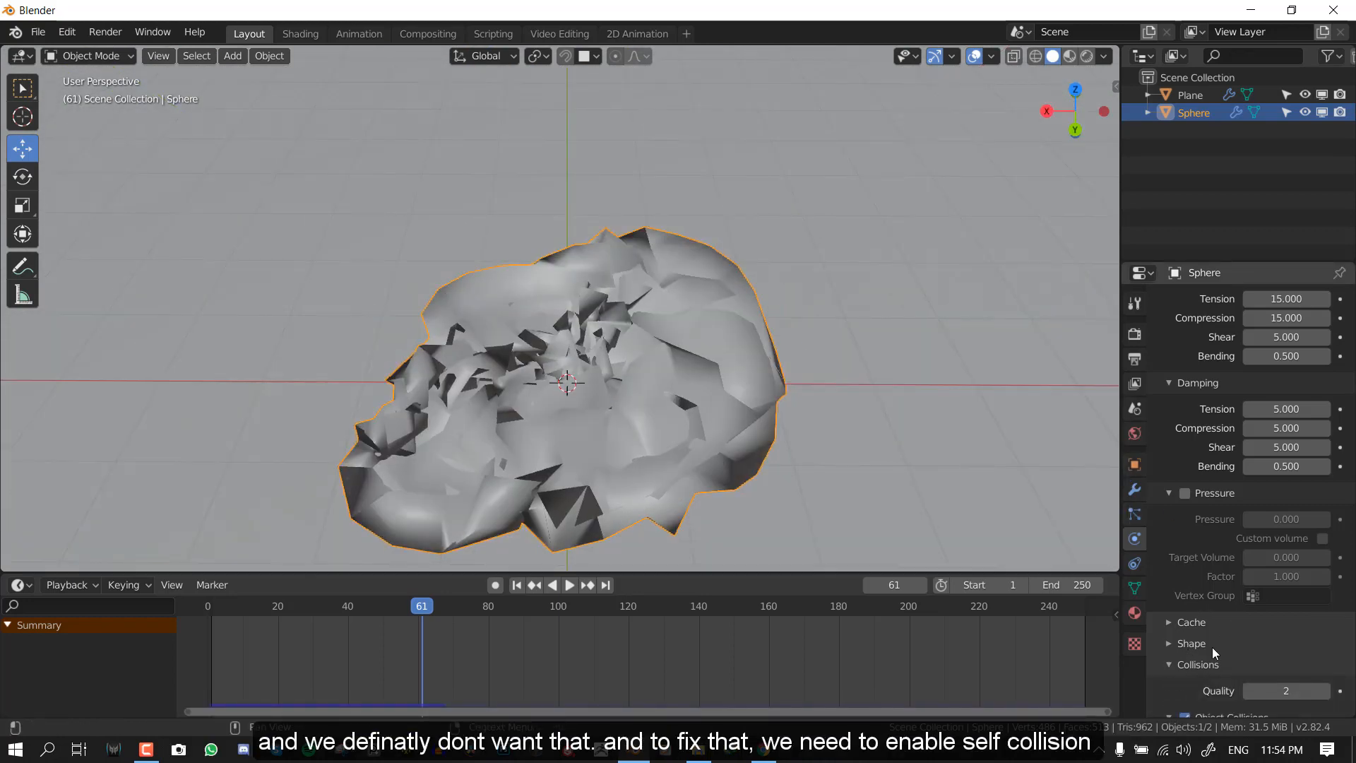
scroll(1212, 647, down, 5)
click(1185, 640)
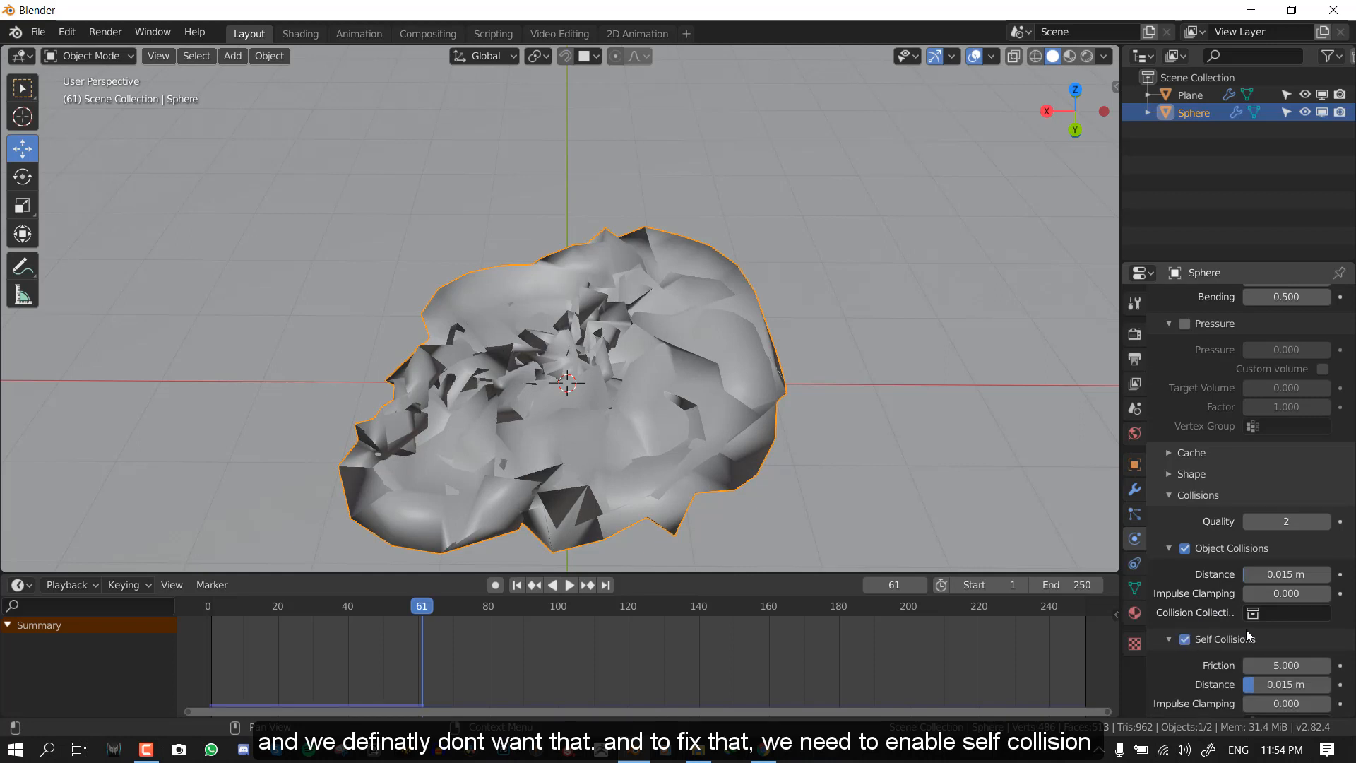
scroll(1246, 630, down, 2)
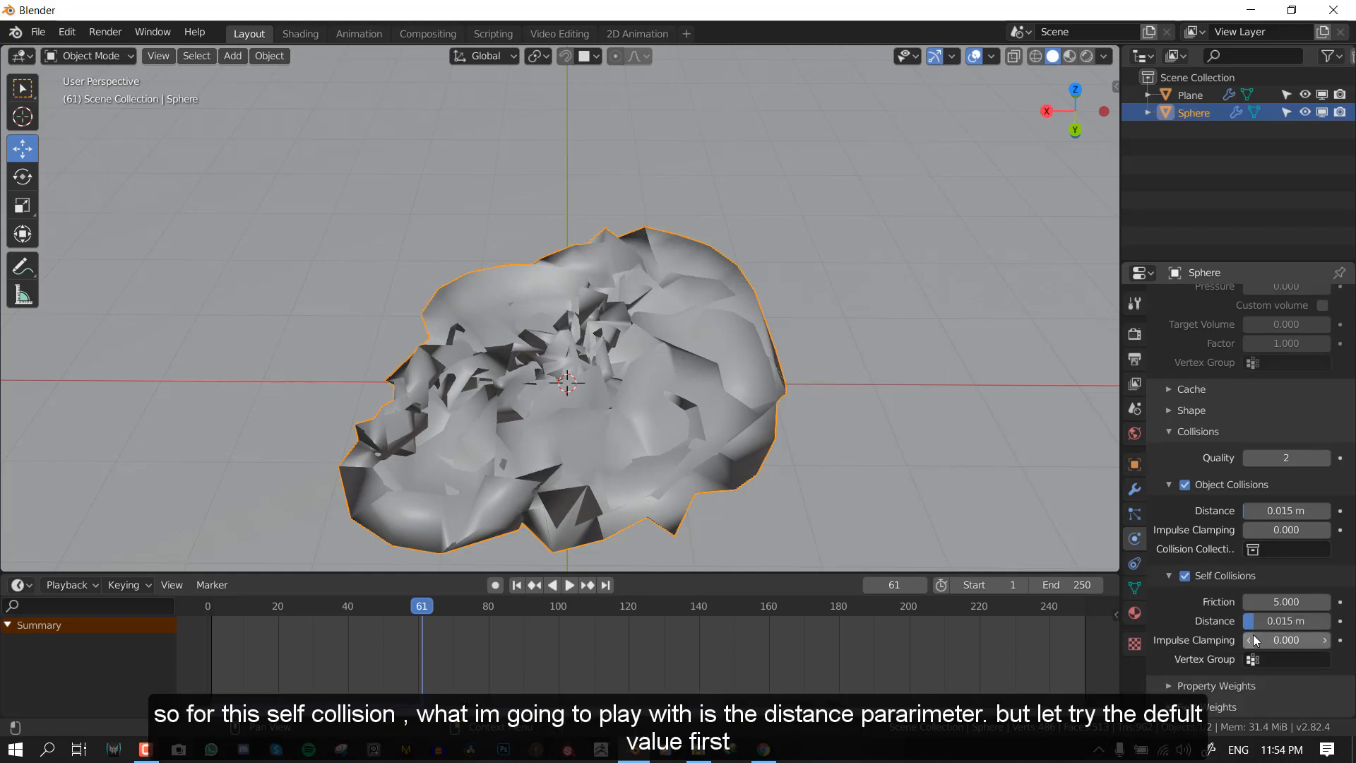
- Keep the self-collision distance at 0.015 m, replay the cloth simulation from the start and inspect the collapsed ball from several angles
click(1290, 623)
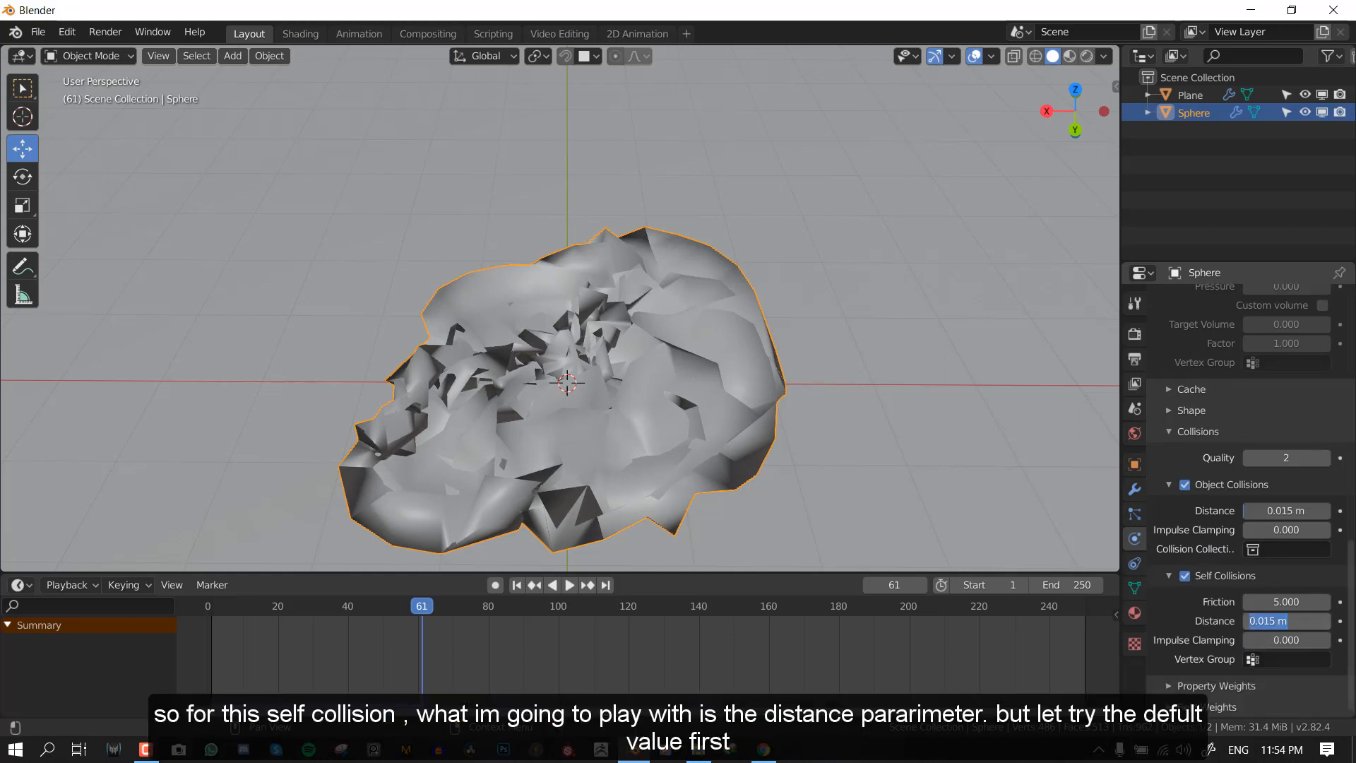
key(Return)
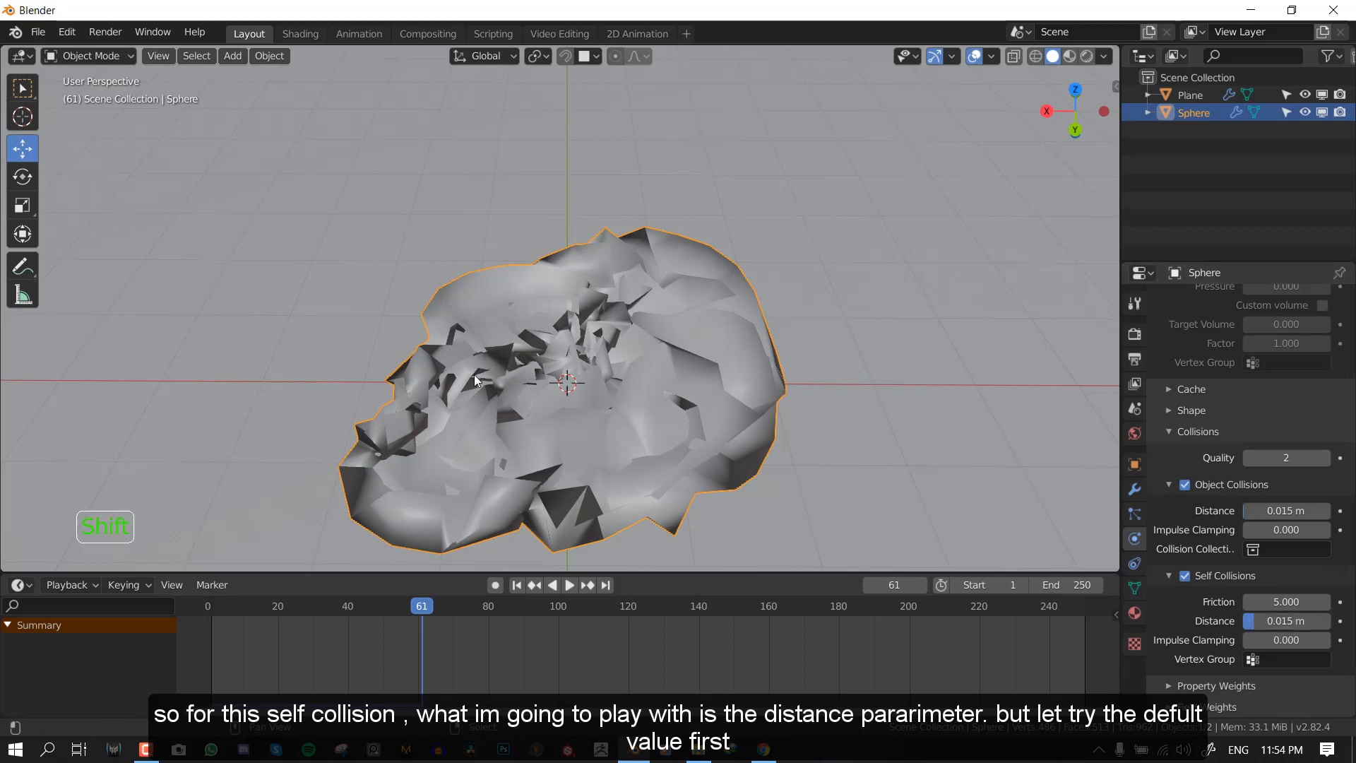
key(shift+Left)
key(shift+Left)
key(shift+Left)
key(shift+space)
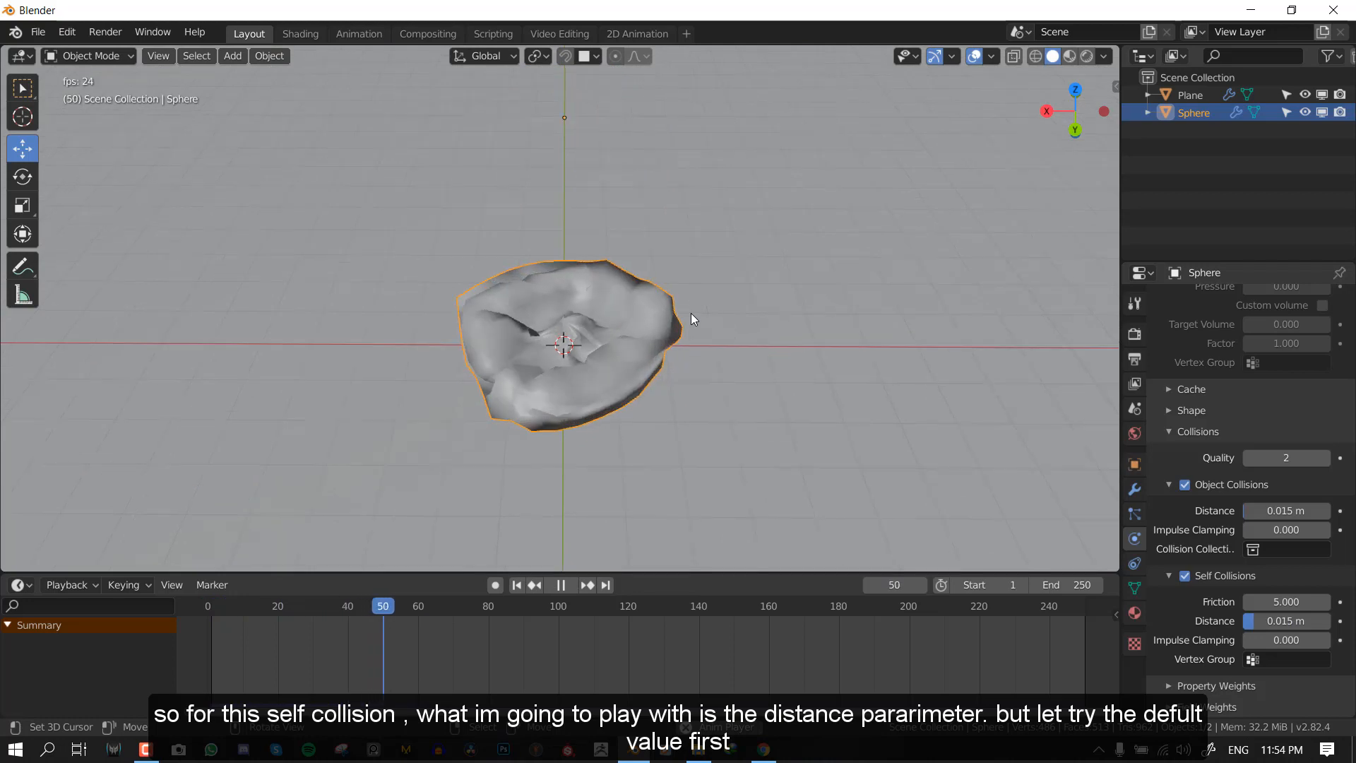
middle_drag(651, 322, 735, 309)
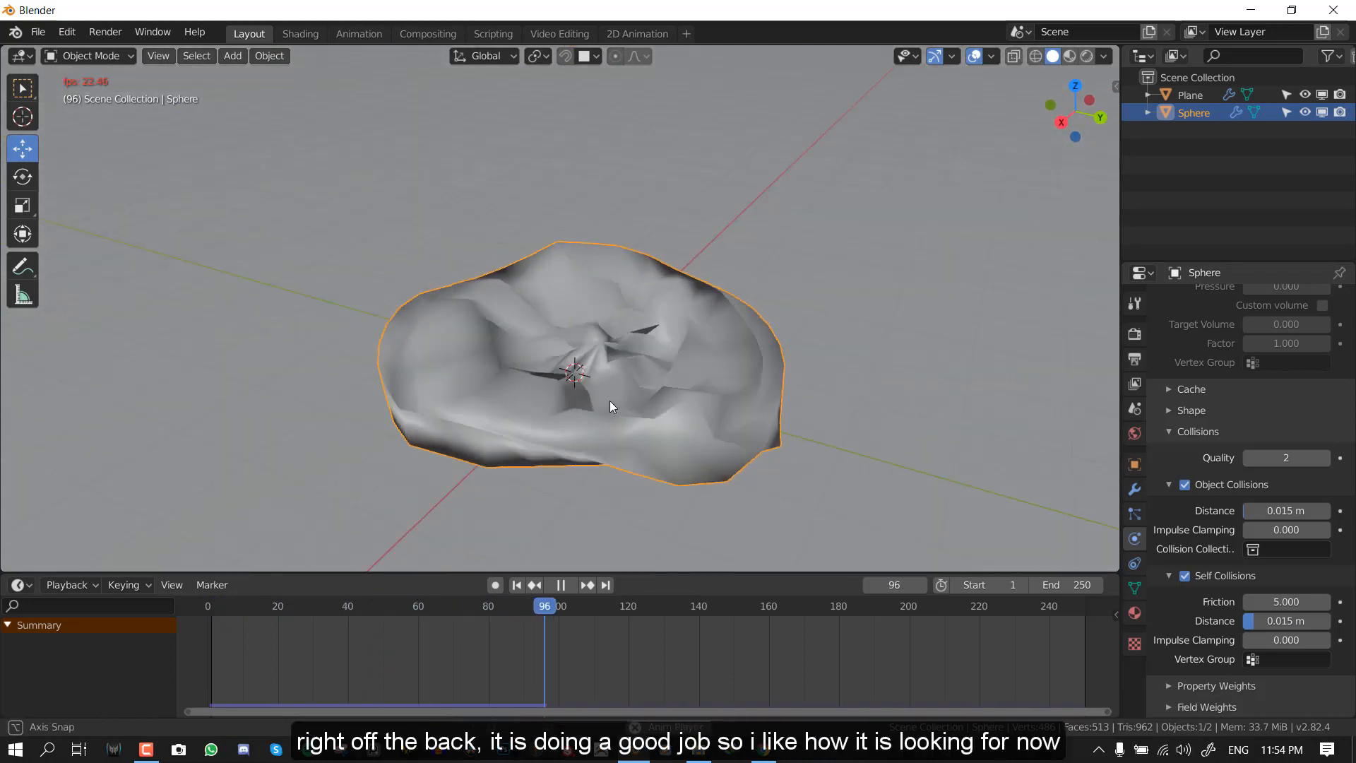
middle_drag(609, 402, 465, 666)
- Stop the simulation at frame 20 and enable Pressure in the sphere's cloth settings
drag(465, 666, 279, 681)
key(shift+space)
scroll(519, 476, down, 2)
scroll(1201, 489, up, 4)
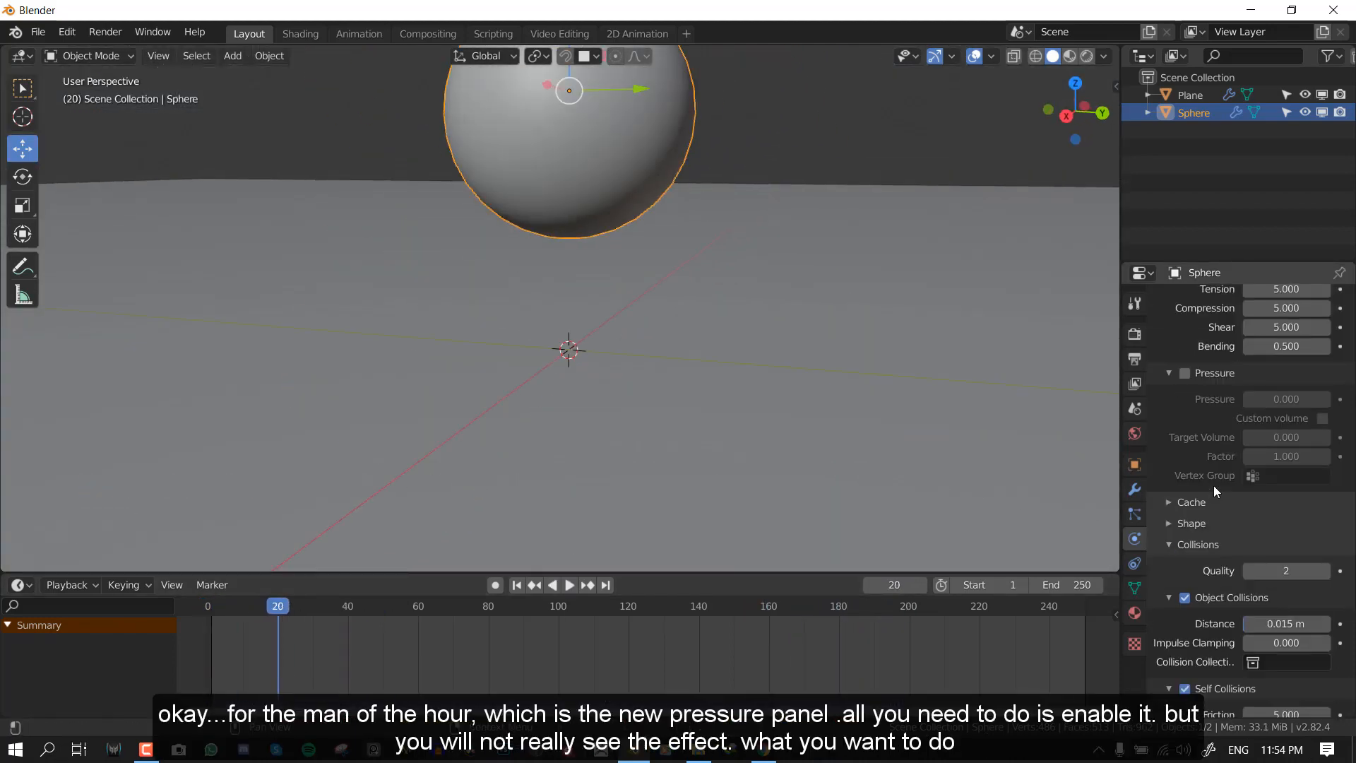
scroll(456, 387, down, 2)
middle_drag(457, 387, 596, 391)
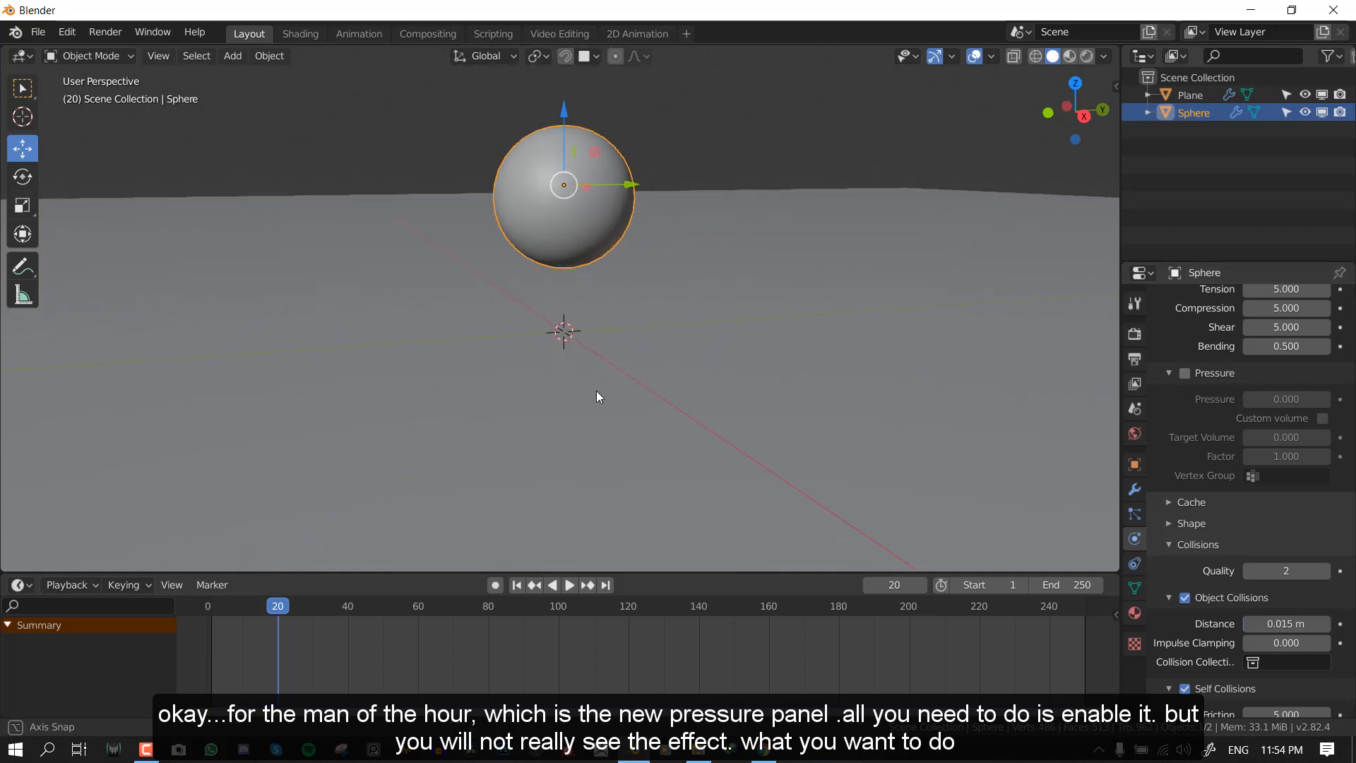
scroll(596, 391, up, 2)
click(1185, 373)
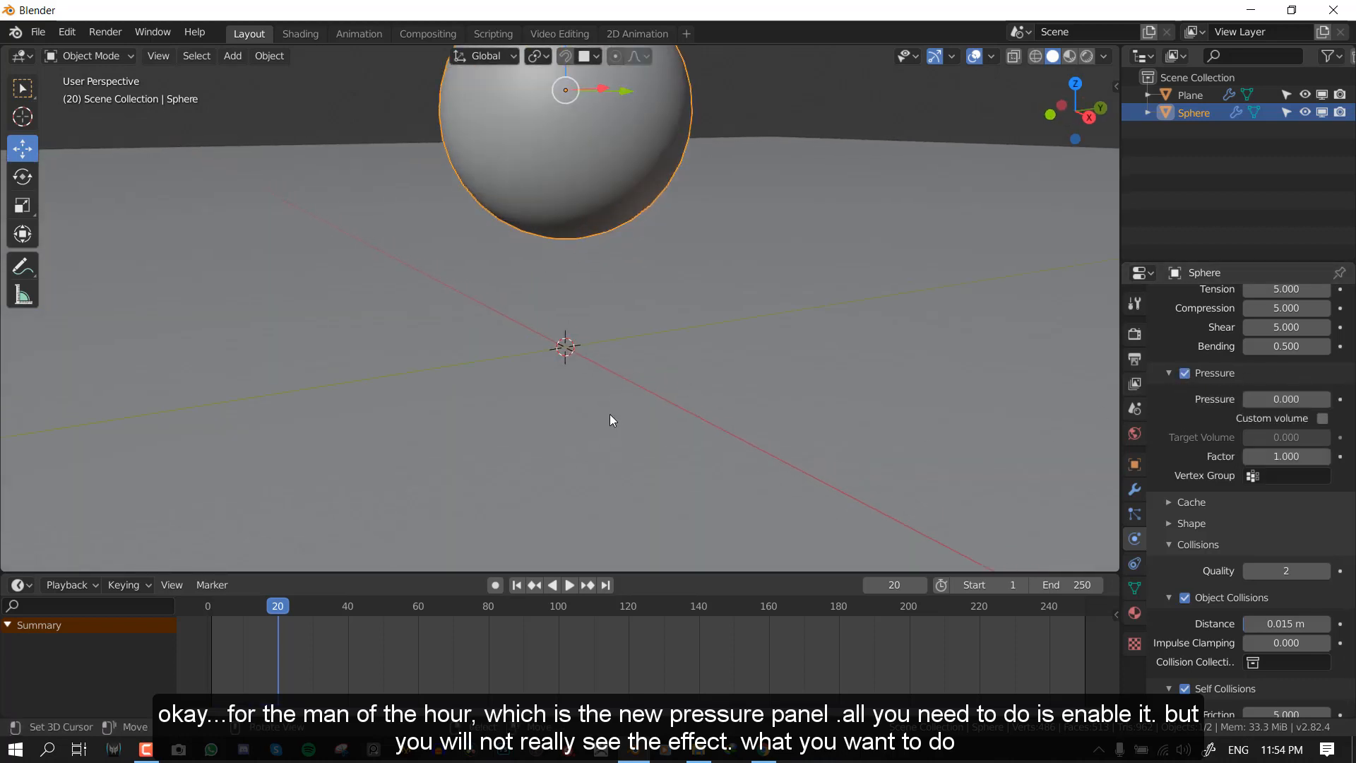
- Play the simulation and raise the cloth pressure to 3.5 during playback to test how the ball inflates
key(shift+space)
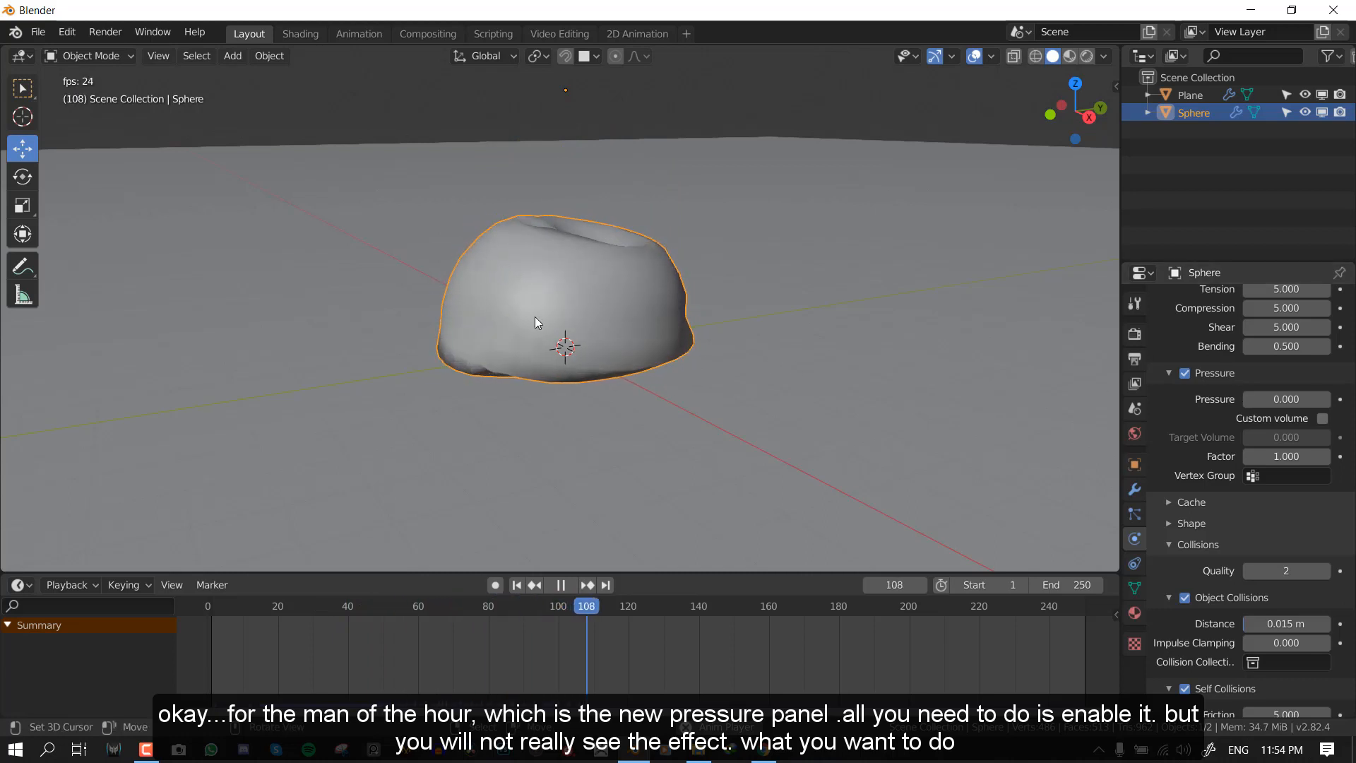
middle_drag(537, 323, 491, 325)
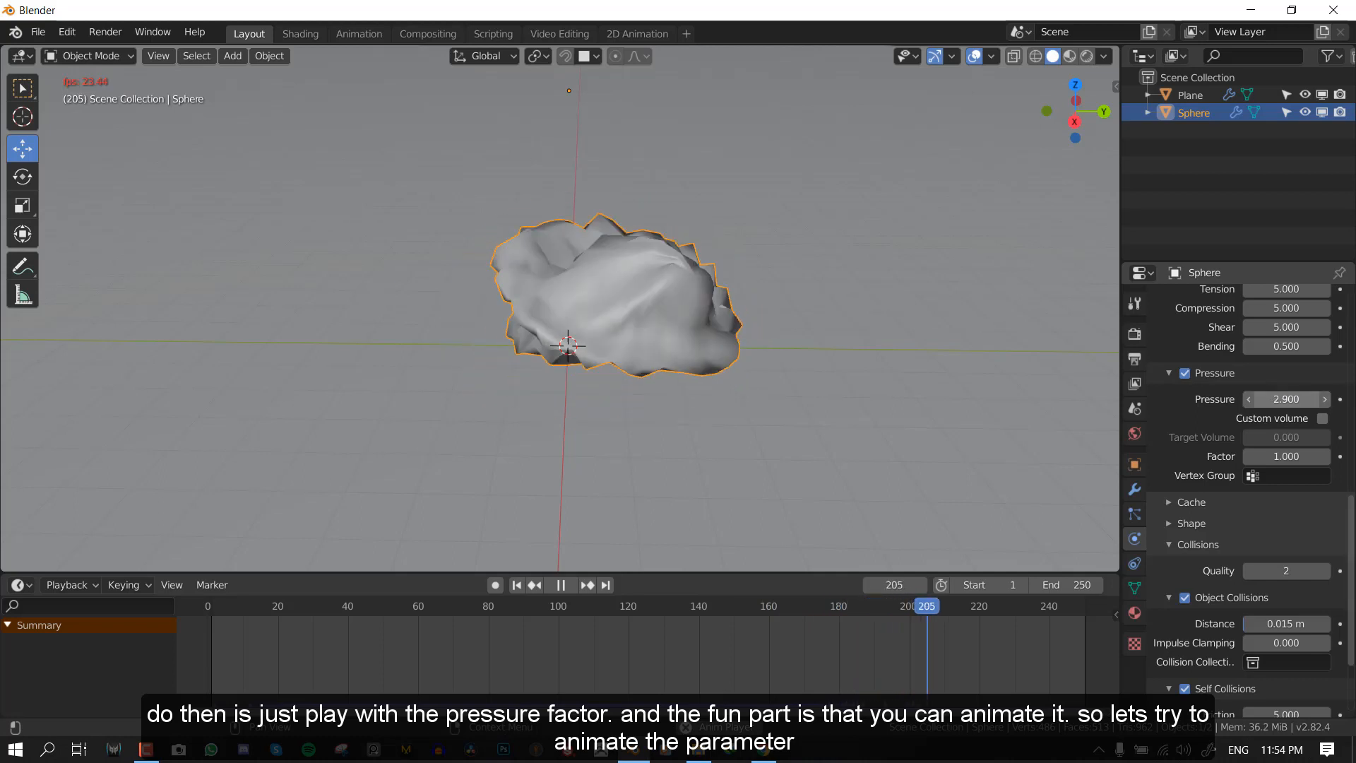
drag(1290, 394, 1335, 394)
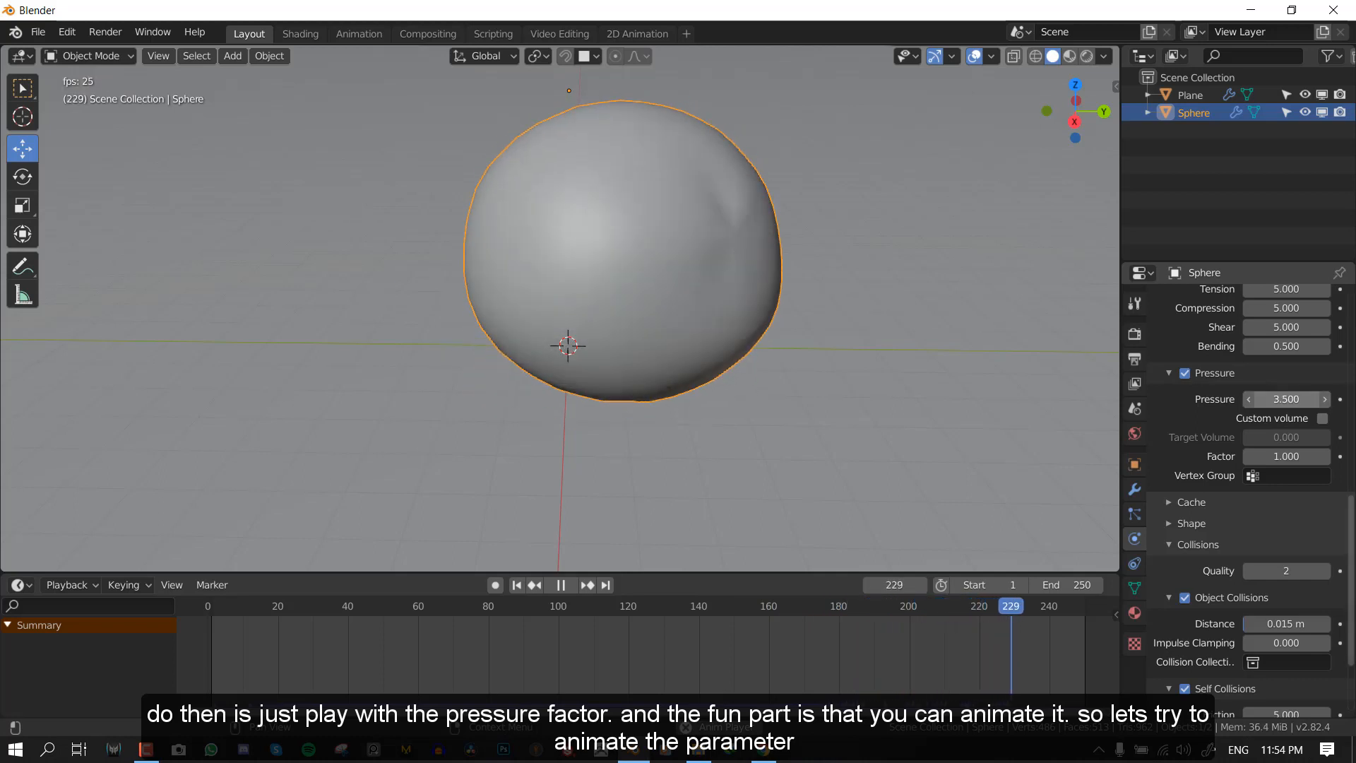
right_click(1296, 396)
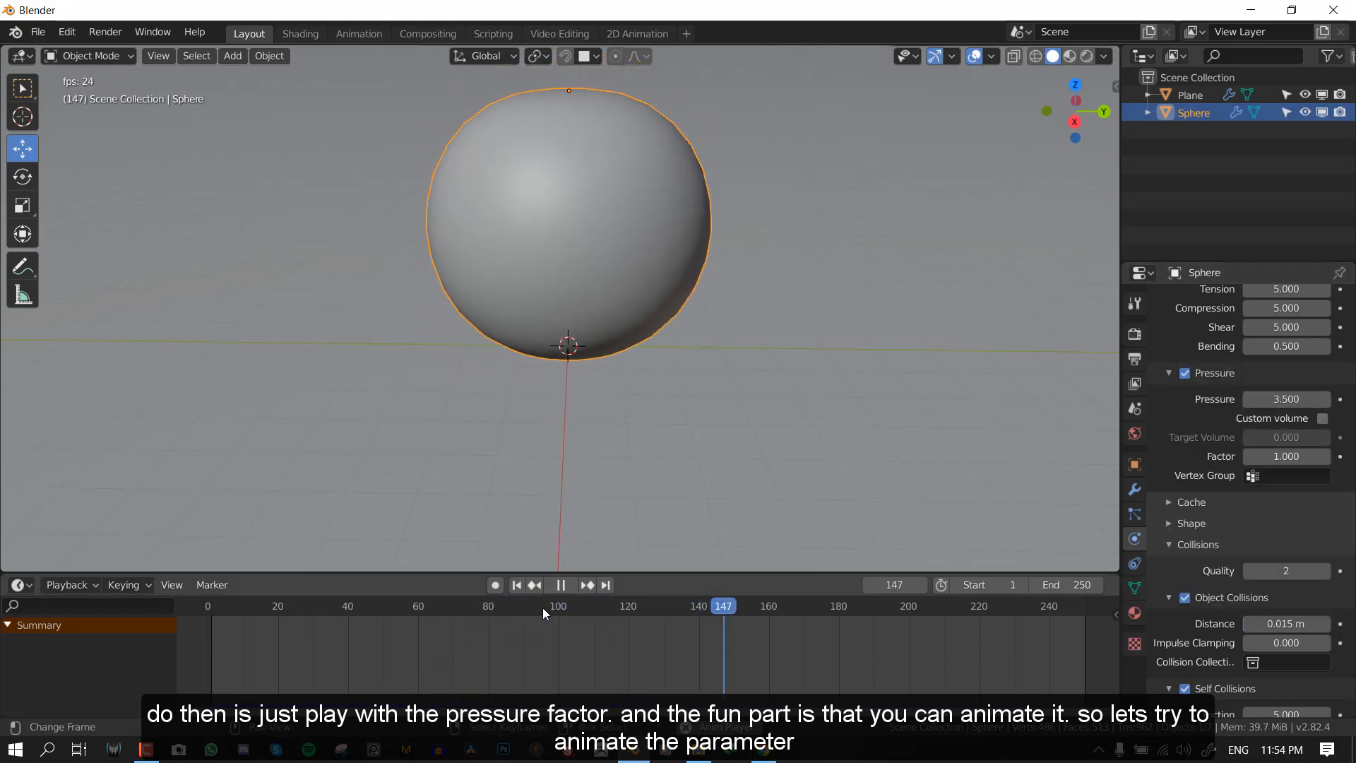
- Reset the sphere's cloth pressure to 0 and keyframe it at frame 100
key(space)
key(Return)
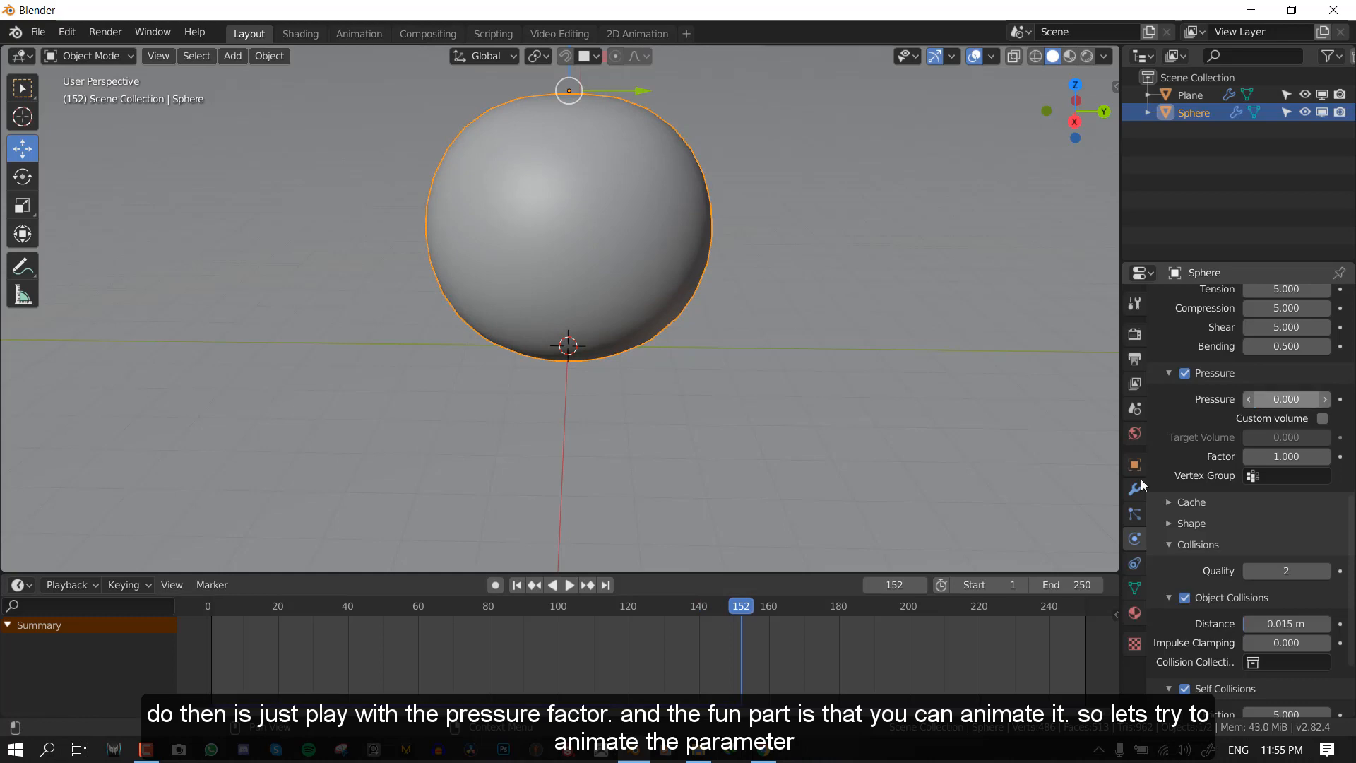
key(space)
drag(618, 651, 558, 655)
key(space)
key(space)
key(space)
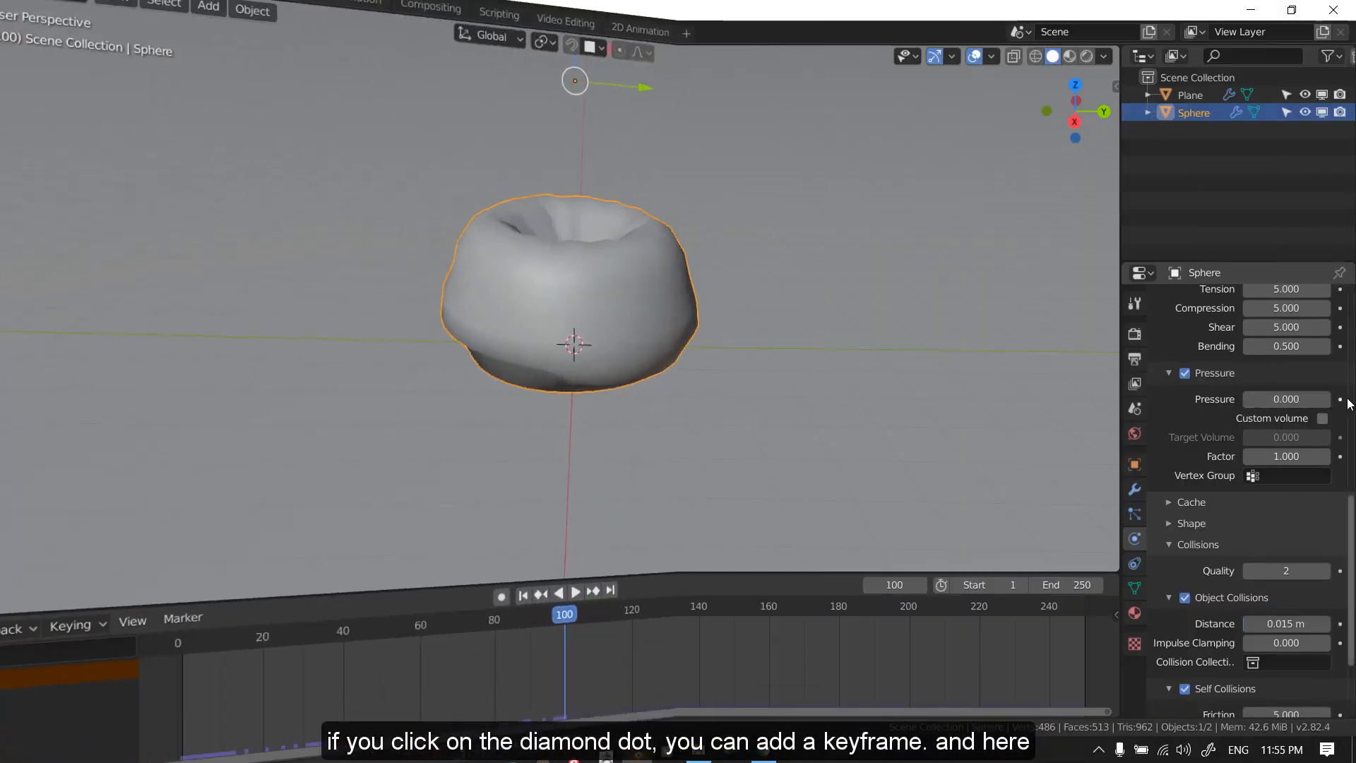
click(1340, 400)
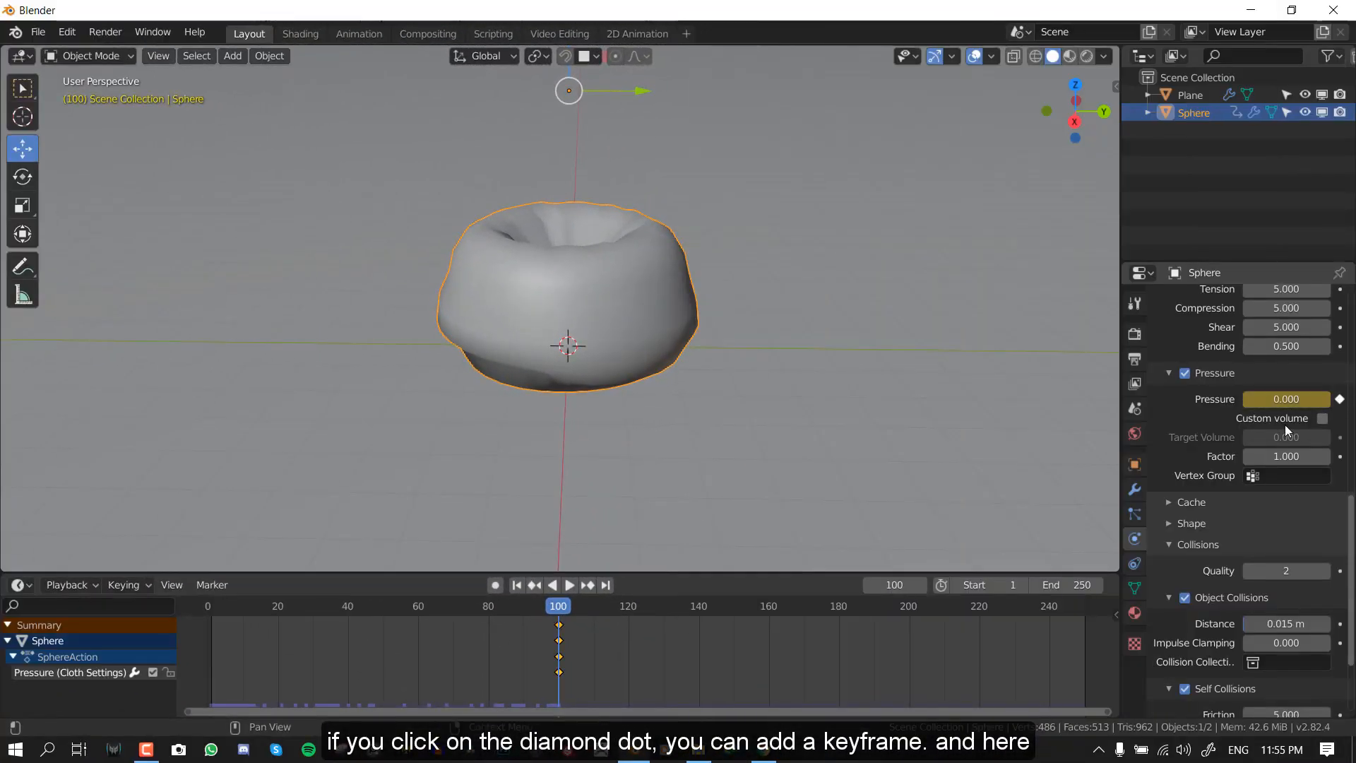
- Keyframe the cloth pressure at 15 on frame 212 and play the simulation
drag(706, 661, 951, 639)
click(1281, 400)
text(1)
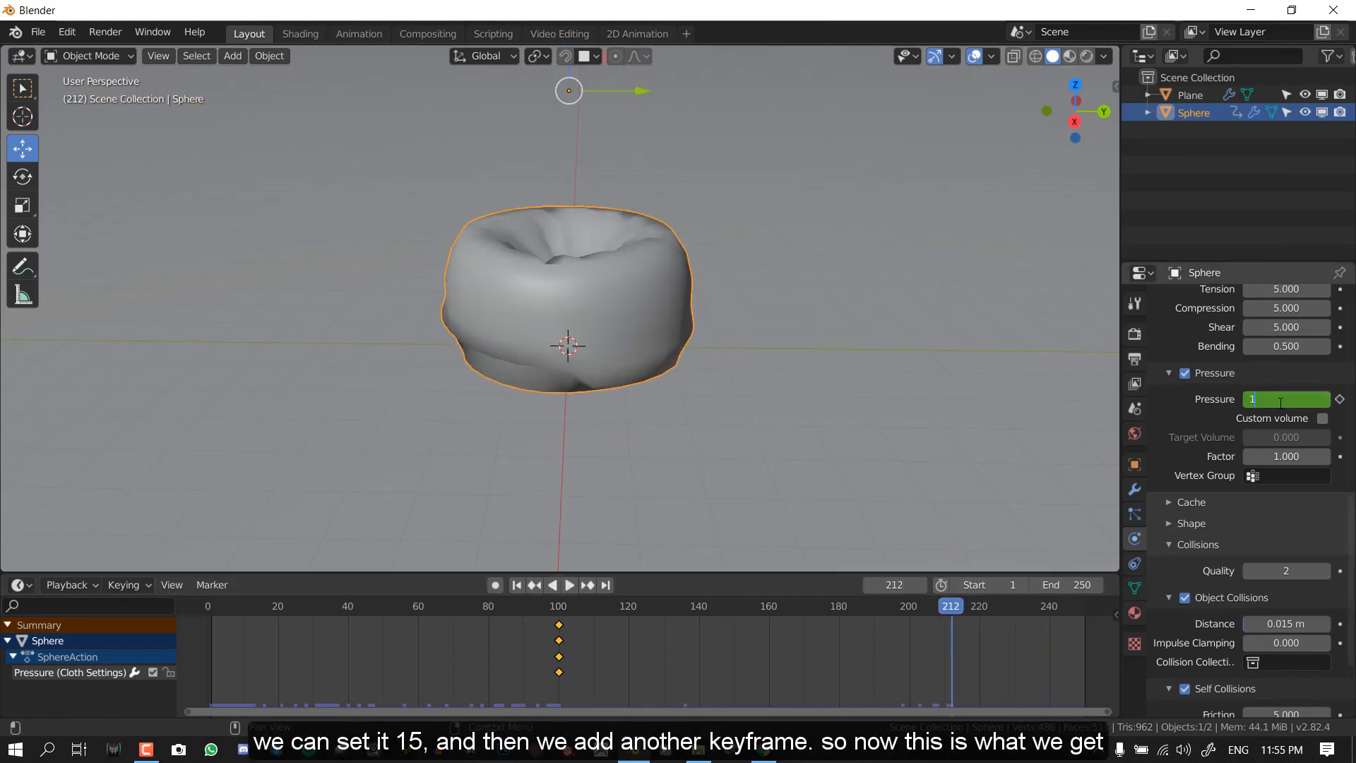
text(i)
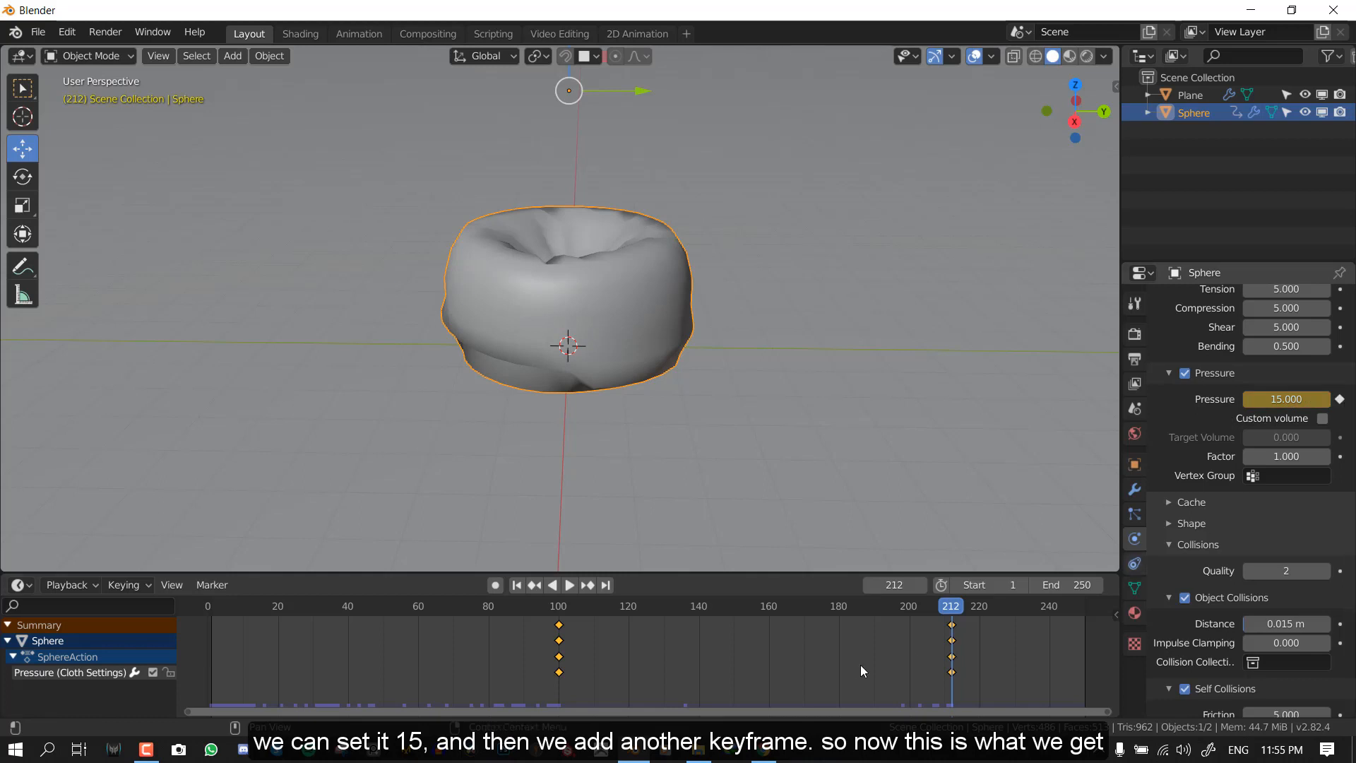
key(space)
scroll(524, 366, down, 3)
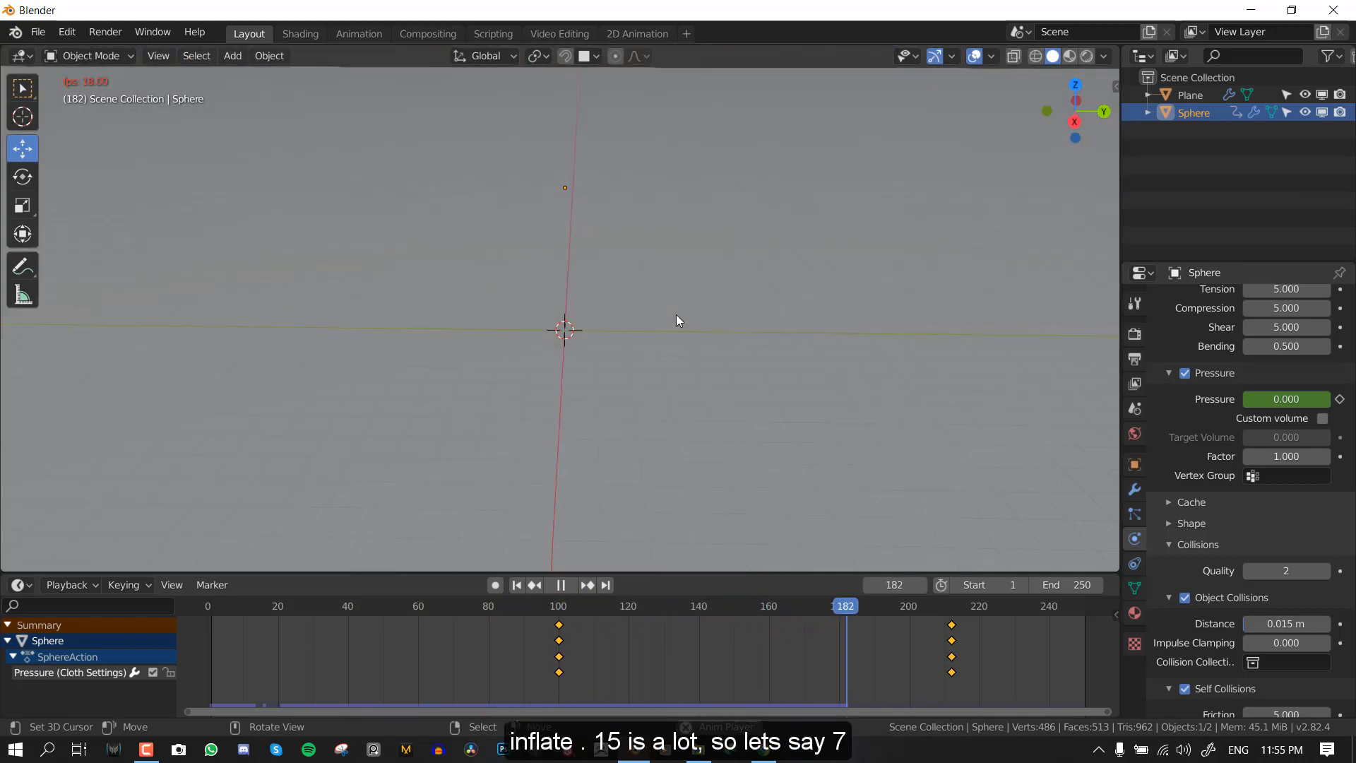
- Set the pressure keyframe at frame 212 to 7 and replay the simulation from the start to watch the ball
key(shift+space)
click(951, 640)
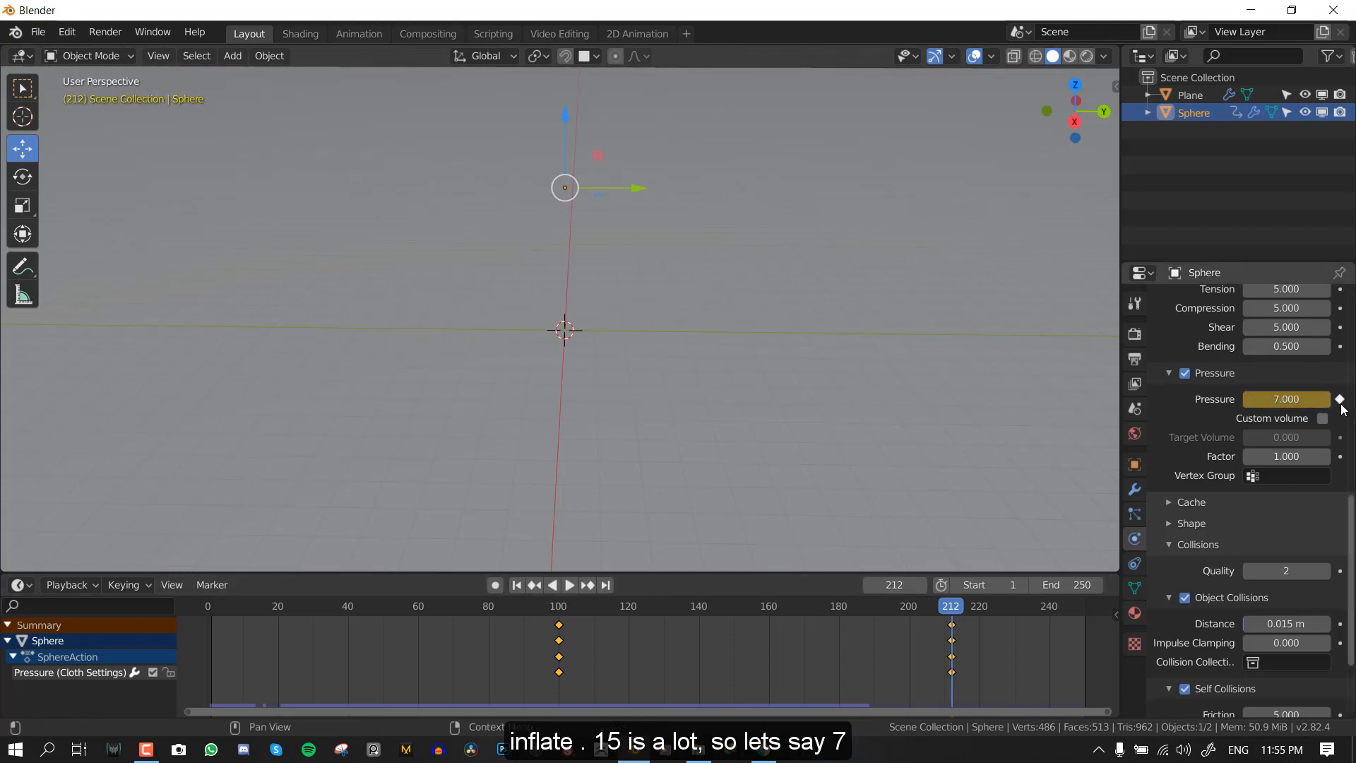
key(shift+space)
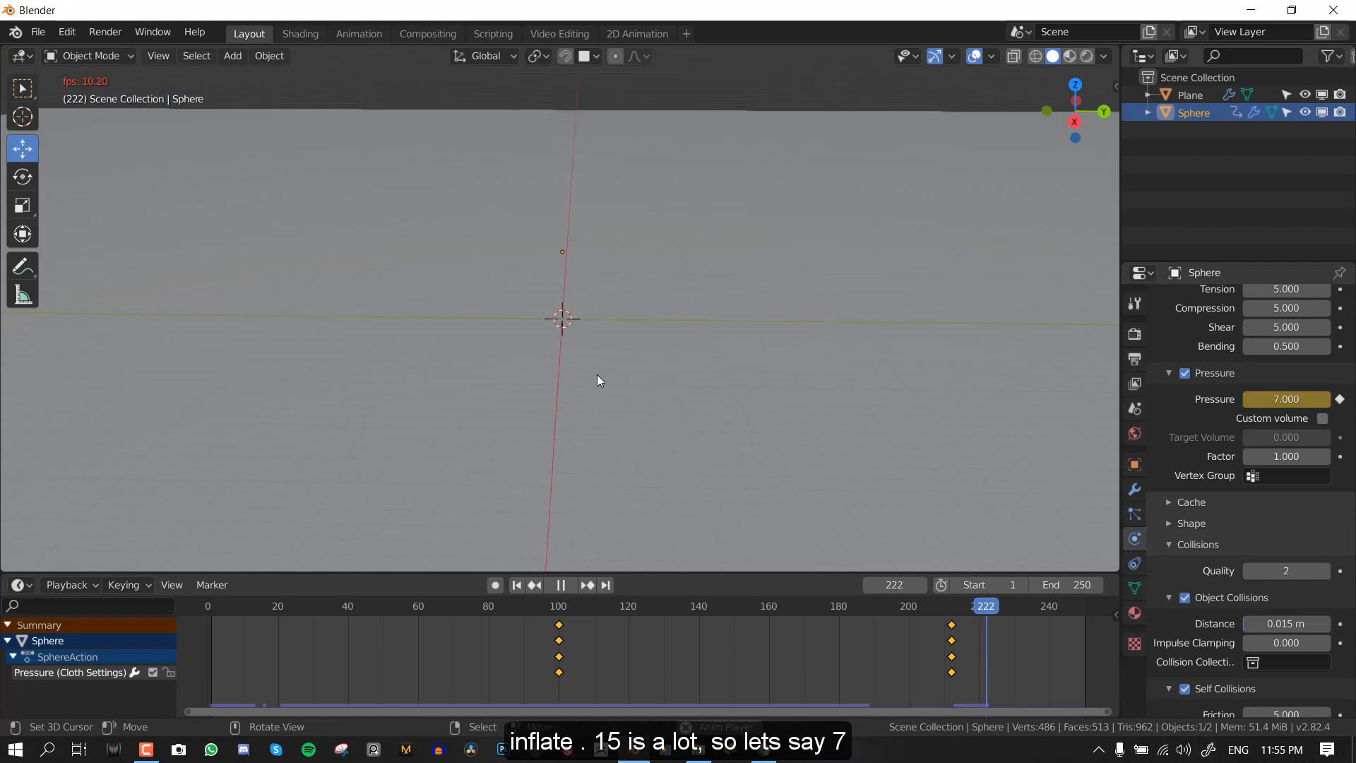
click(206, 663)
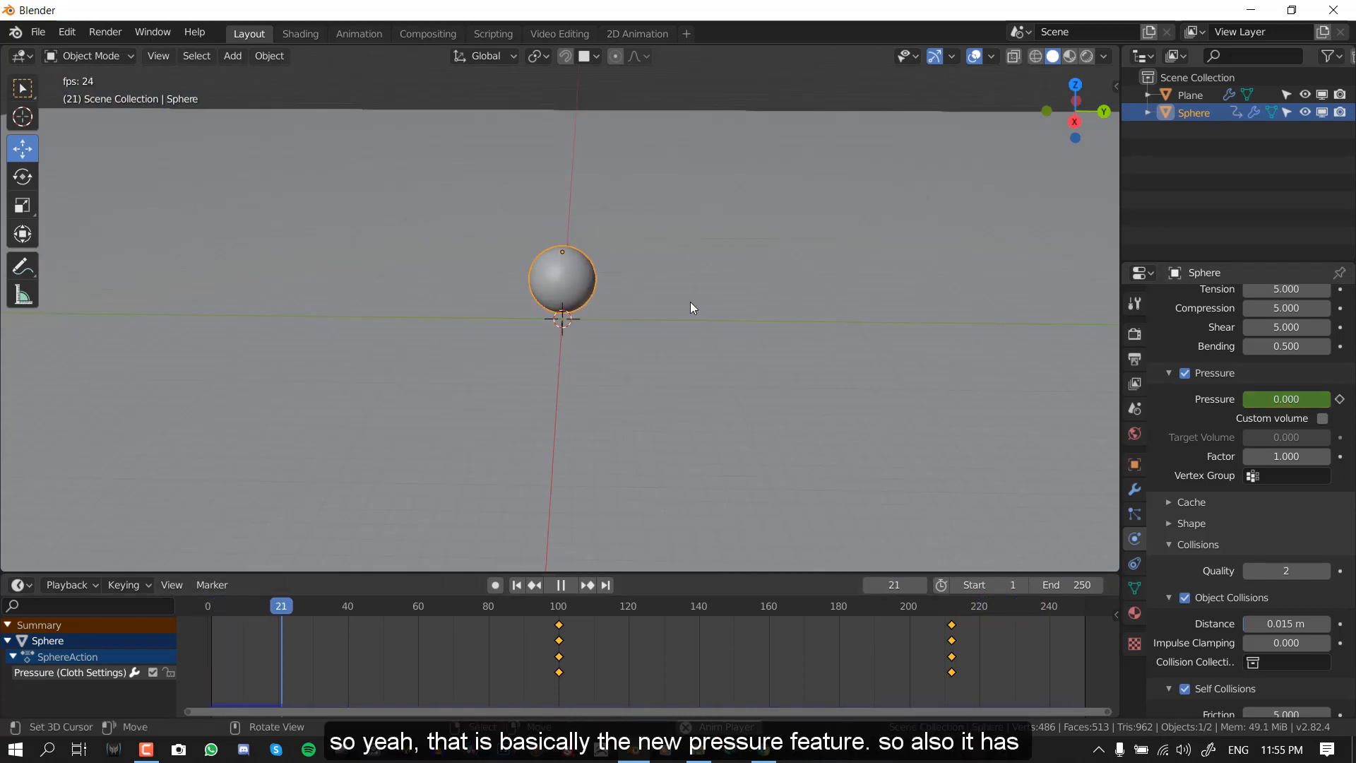
middle_drag(578, 339, 731, 253)
key(Escape)
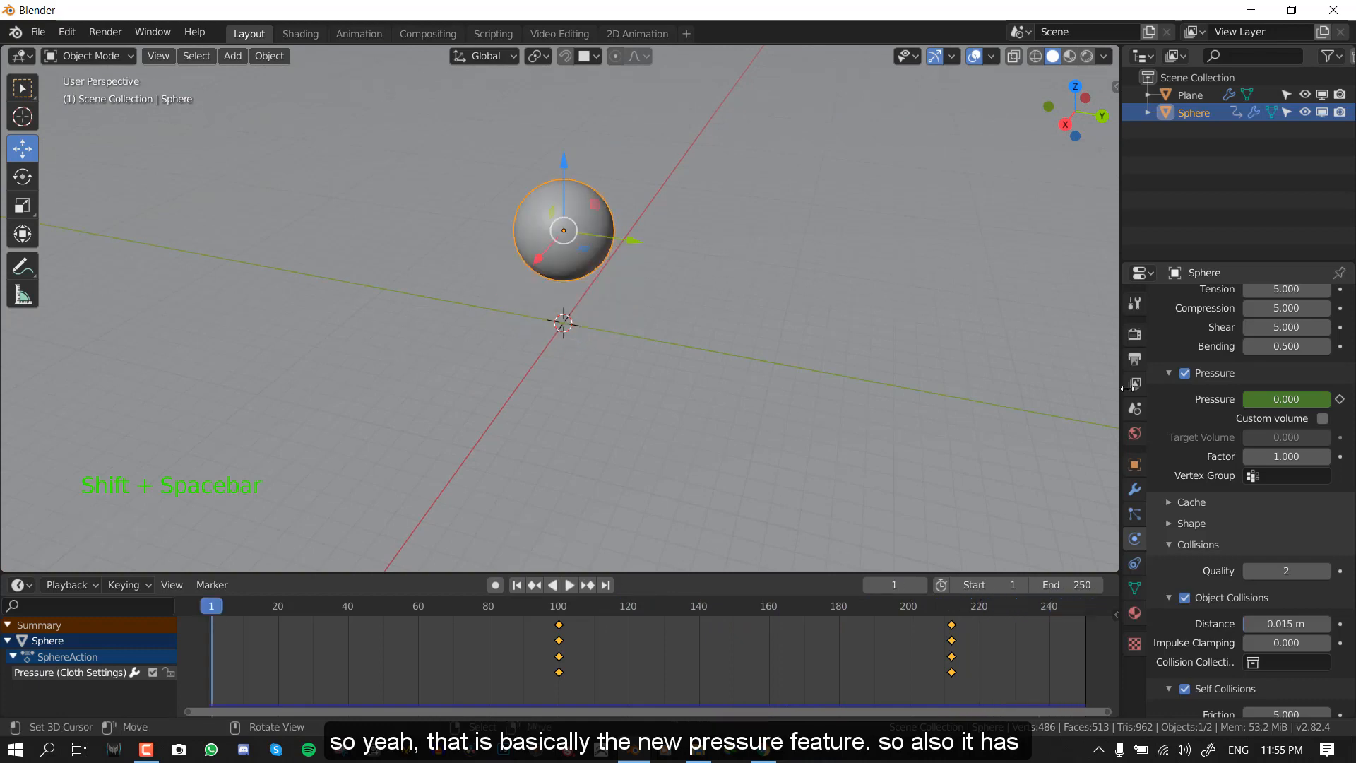
click(1323, 418)
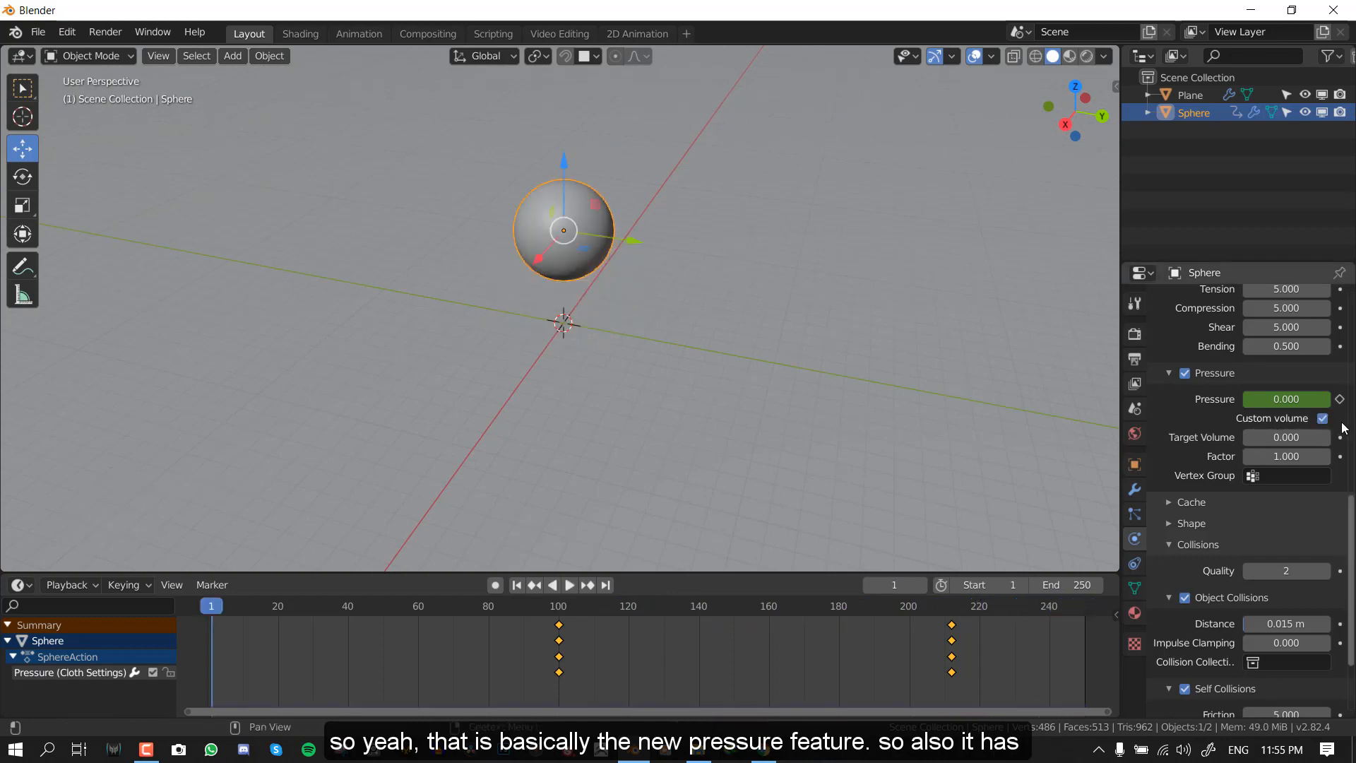
click(1322, 418)
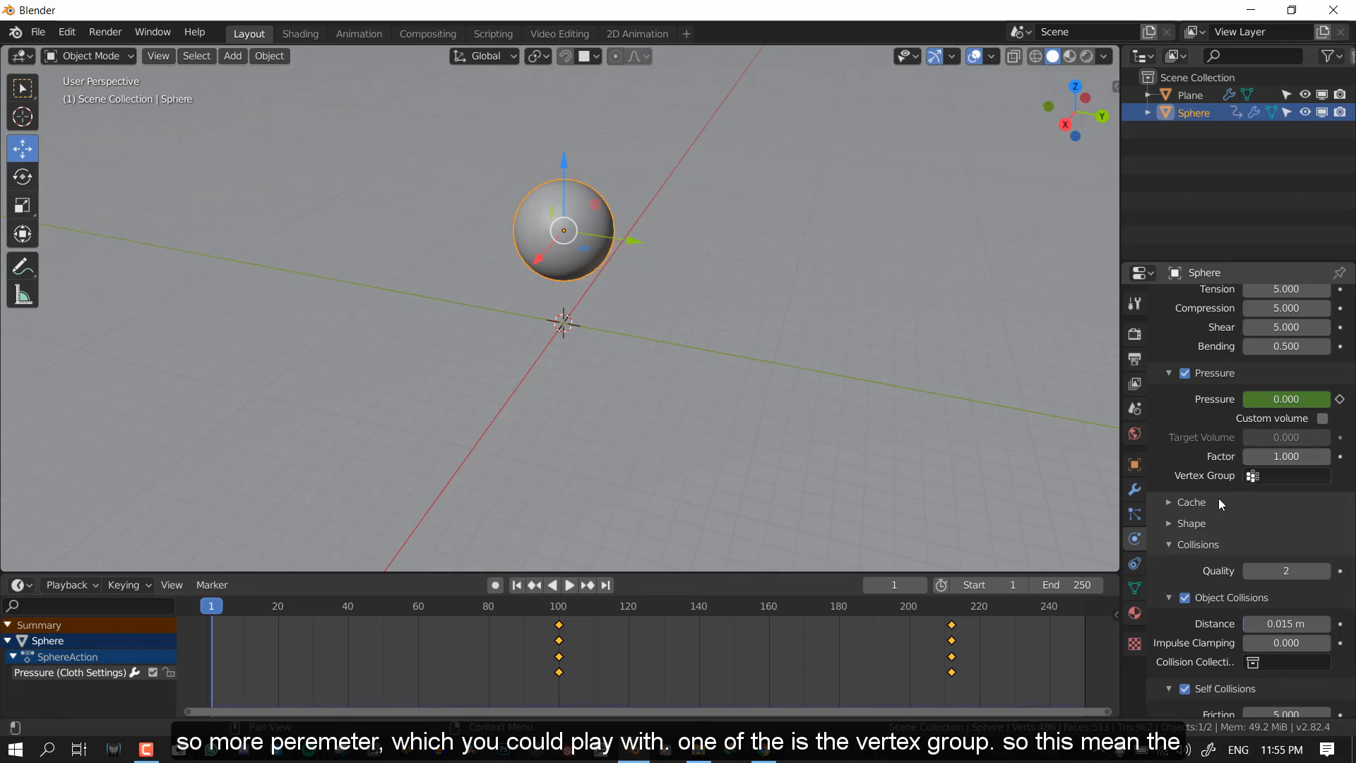
click(1295, 480)
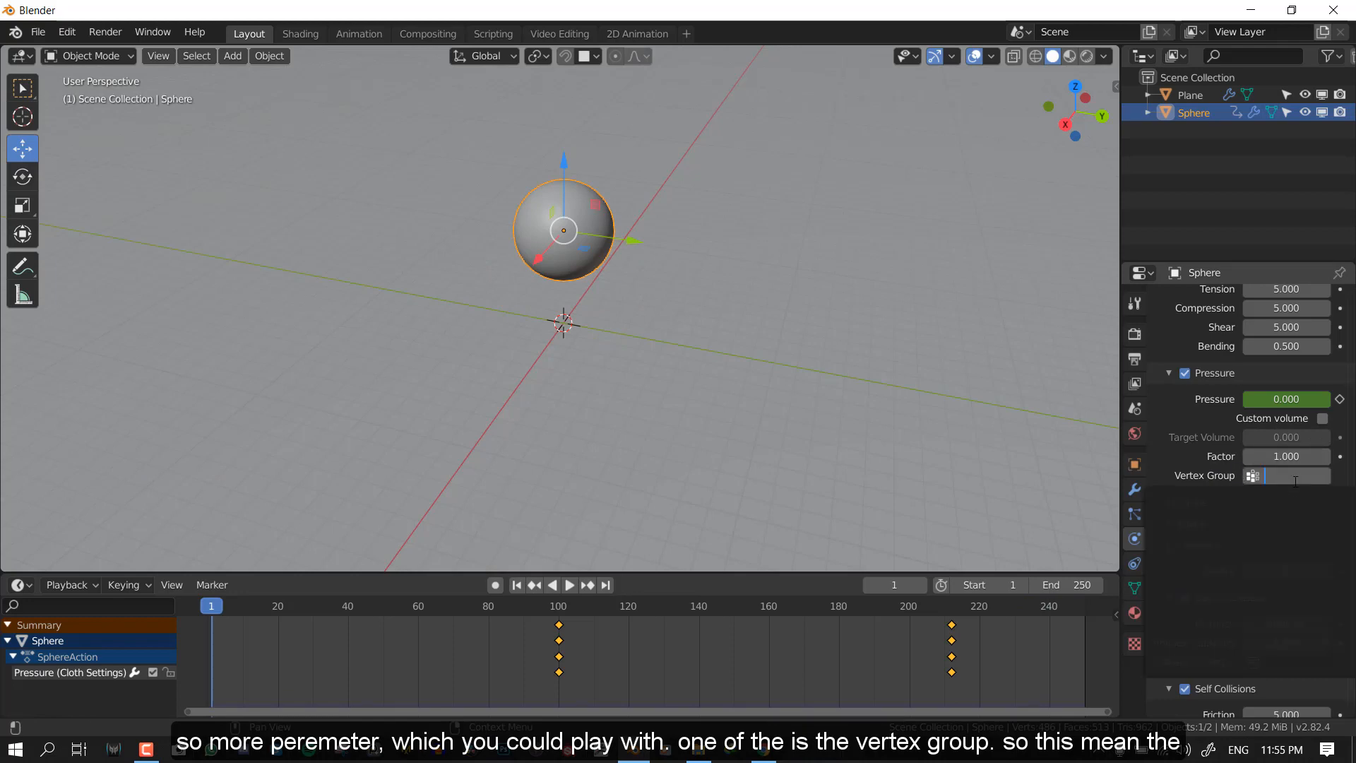
- Select the upper half of the sphere's vertices in Edit Mode, using a wireframe front view
key(KP_1)
key(Tab)
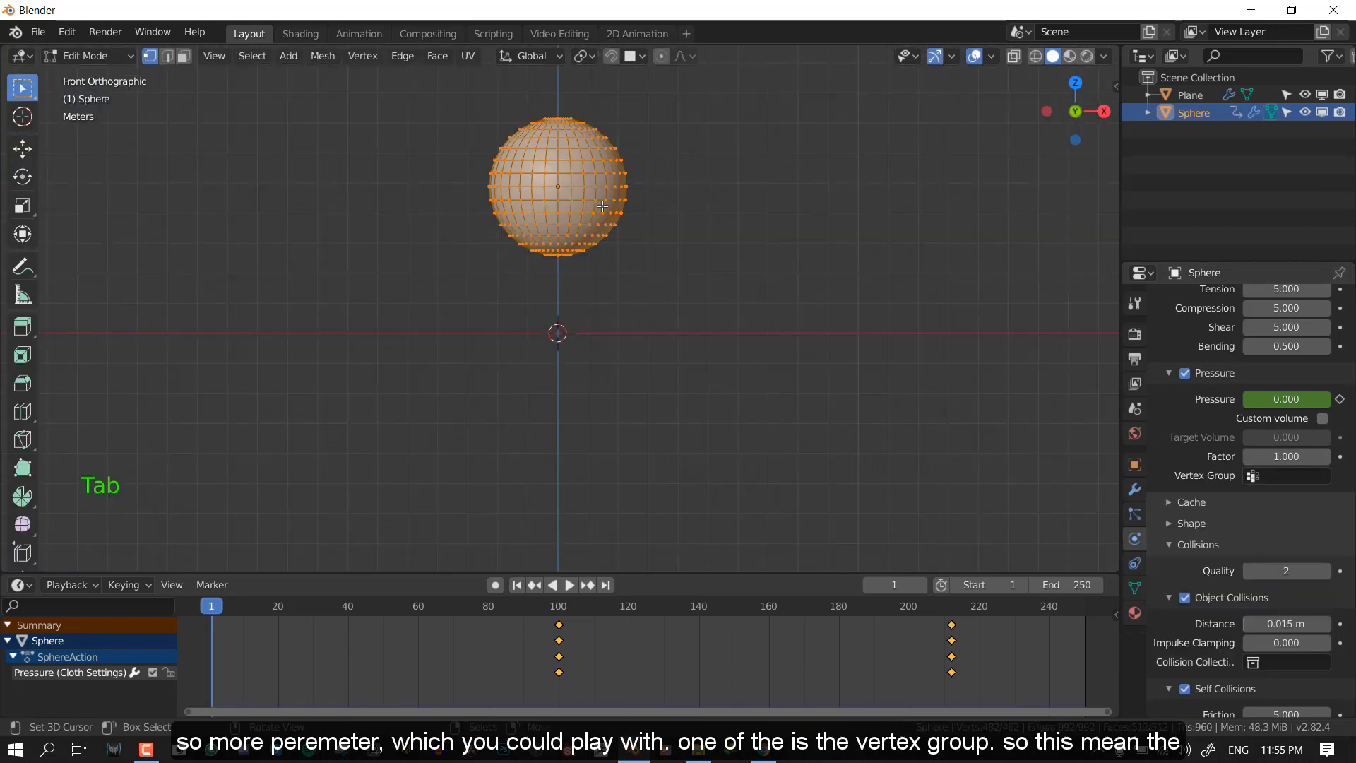
key(shift+z)
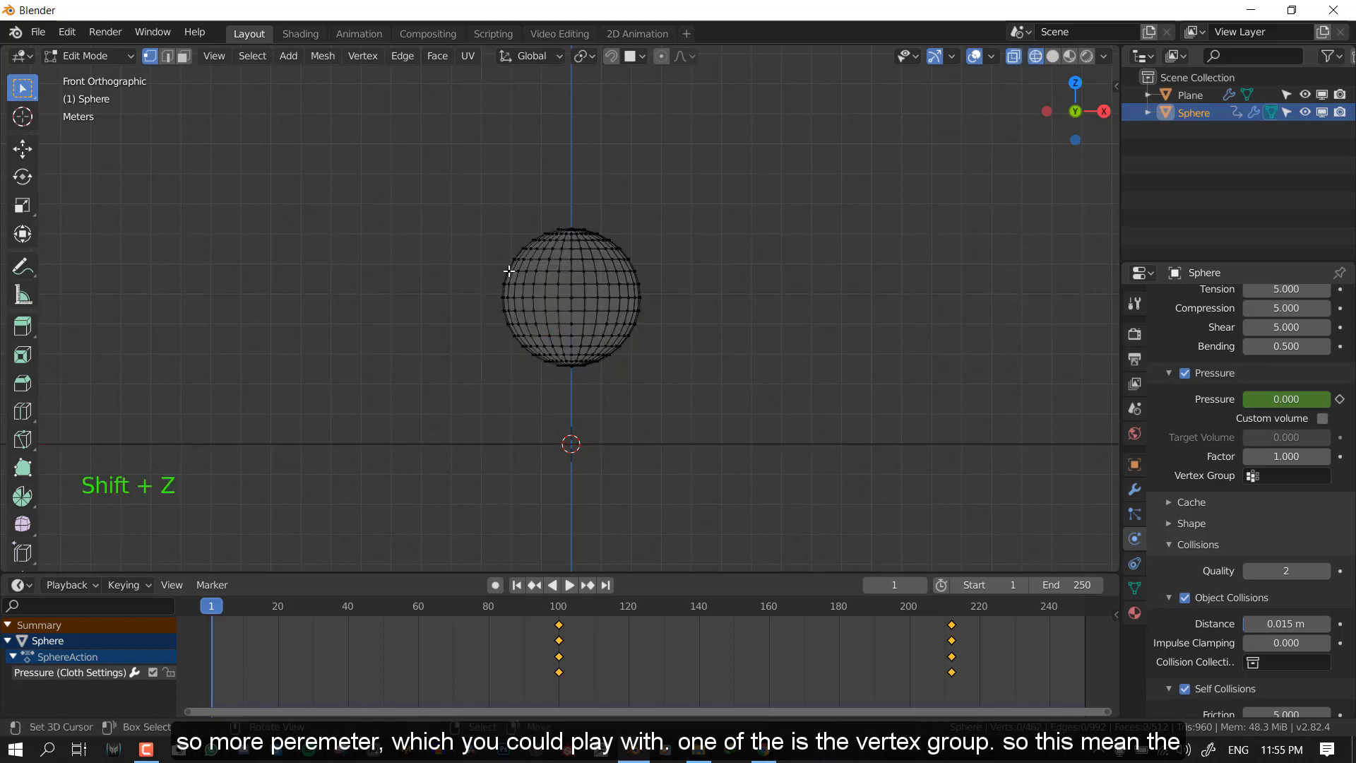
drag(456, 191, 680, 307)
scroll(753, 272, up, 2)
shift+middle_drag(699, 281, 685, 291)
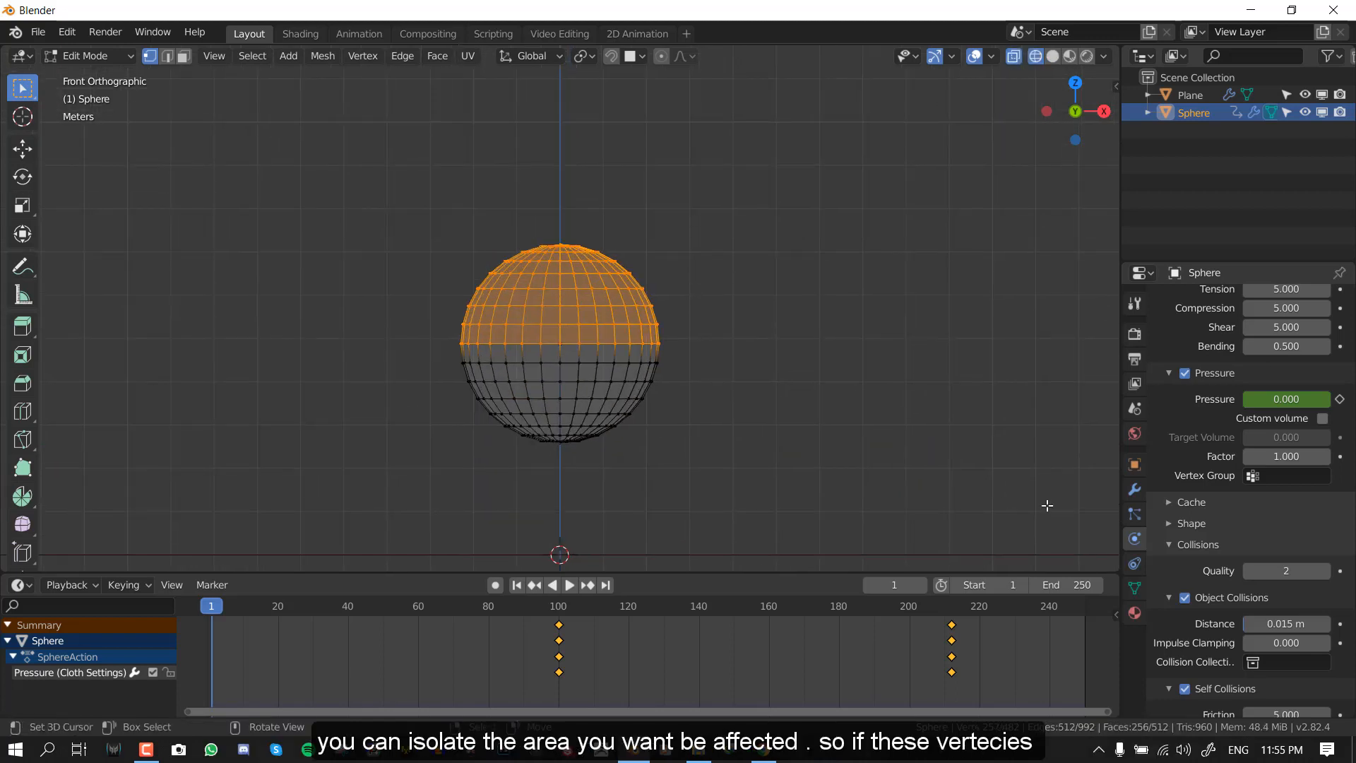
- Create a vertex group from the selected upper-half vertices, and return to Object Mode with solid shading
click(1136, 589)
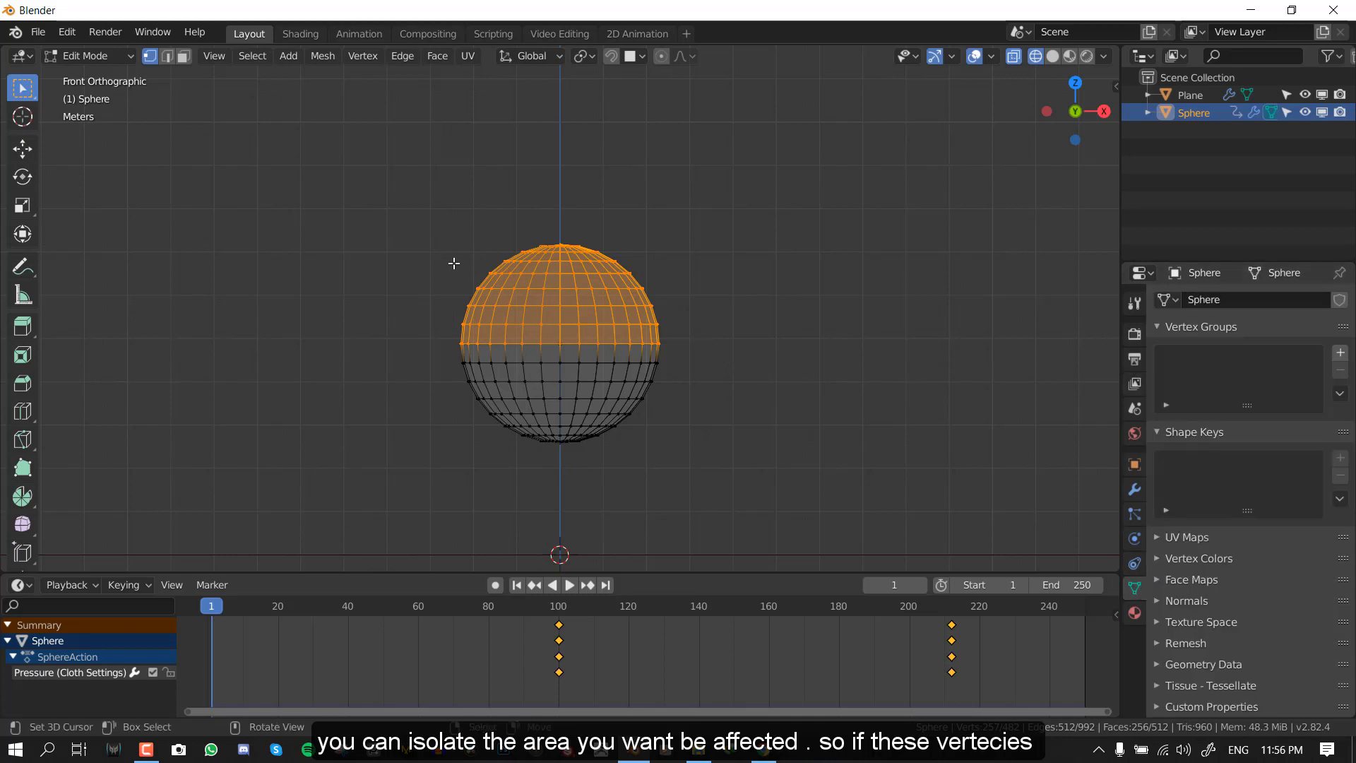
click(1340, 353)
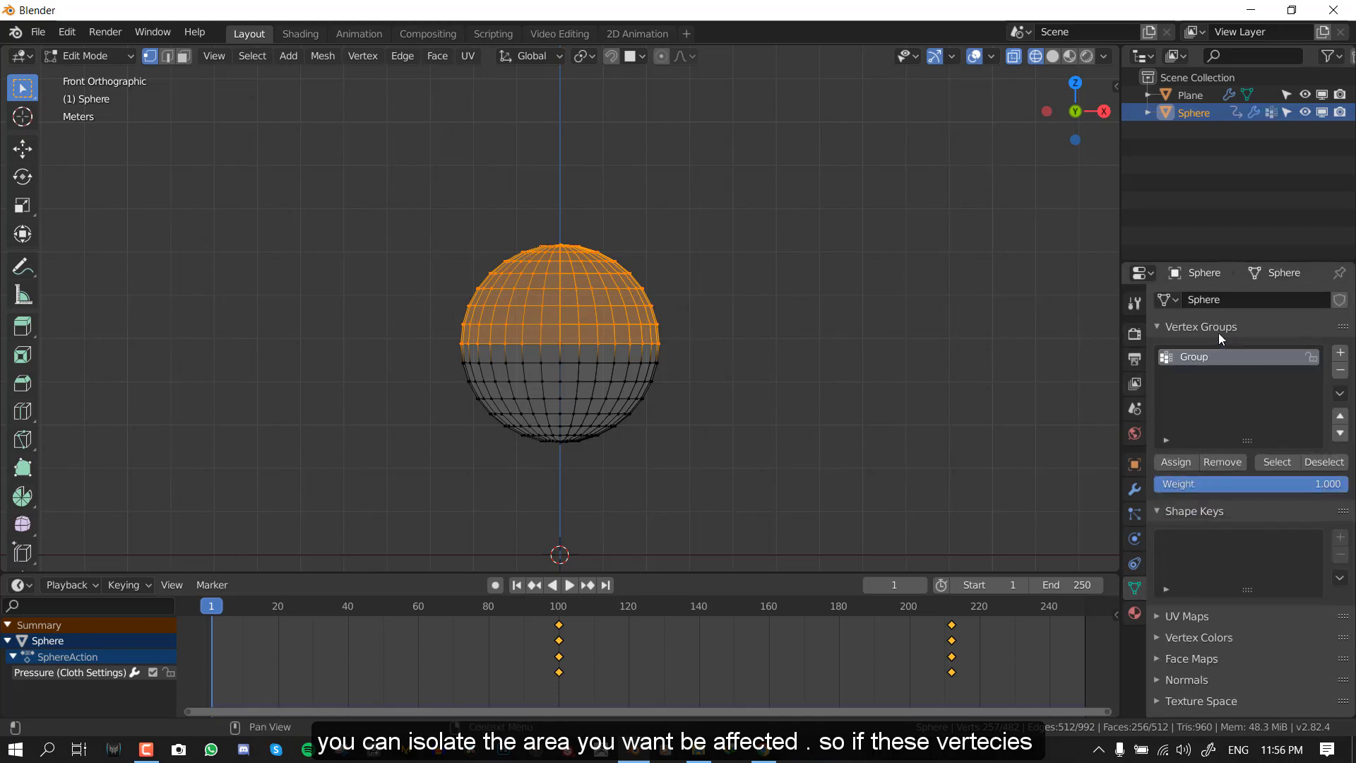
click(1172, 462)
key(Tab)
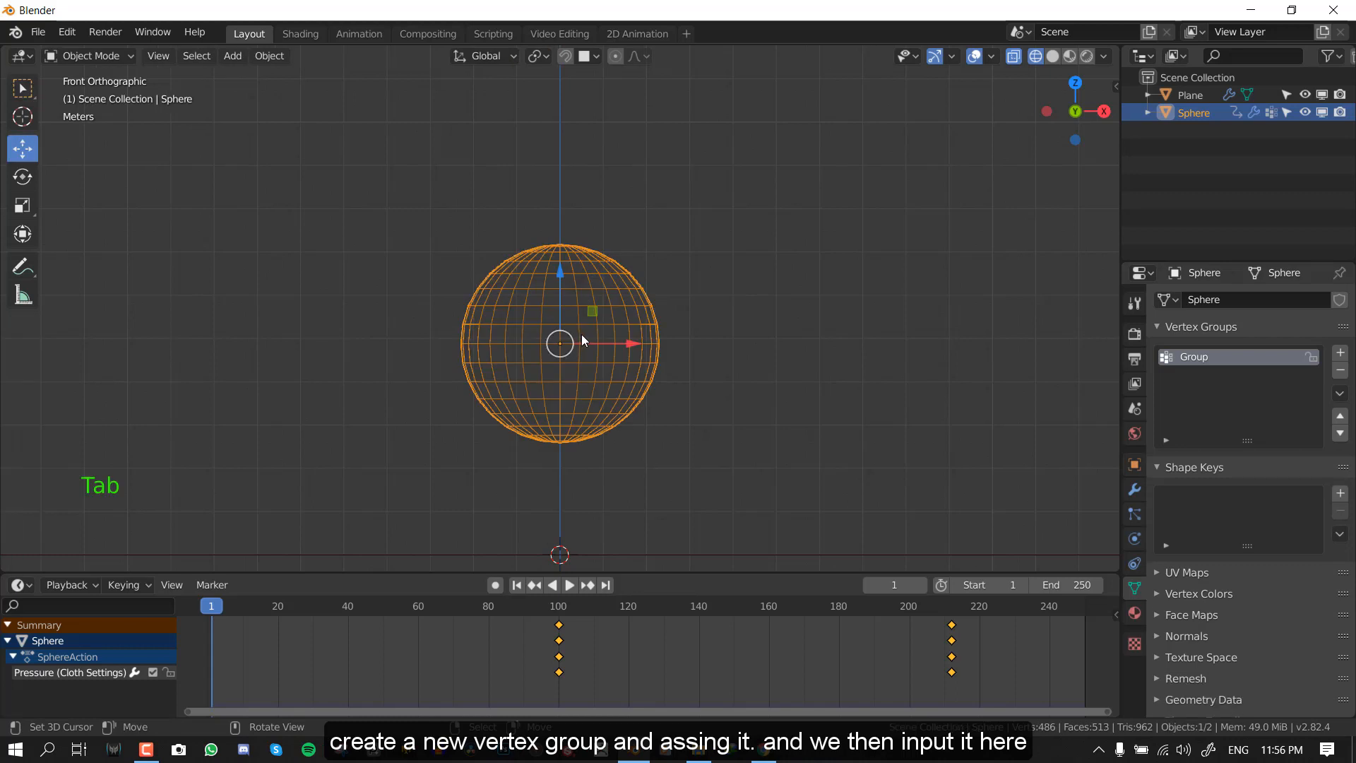
key(shift+z)
middle_drag(701, 365, 670, 372)
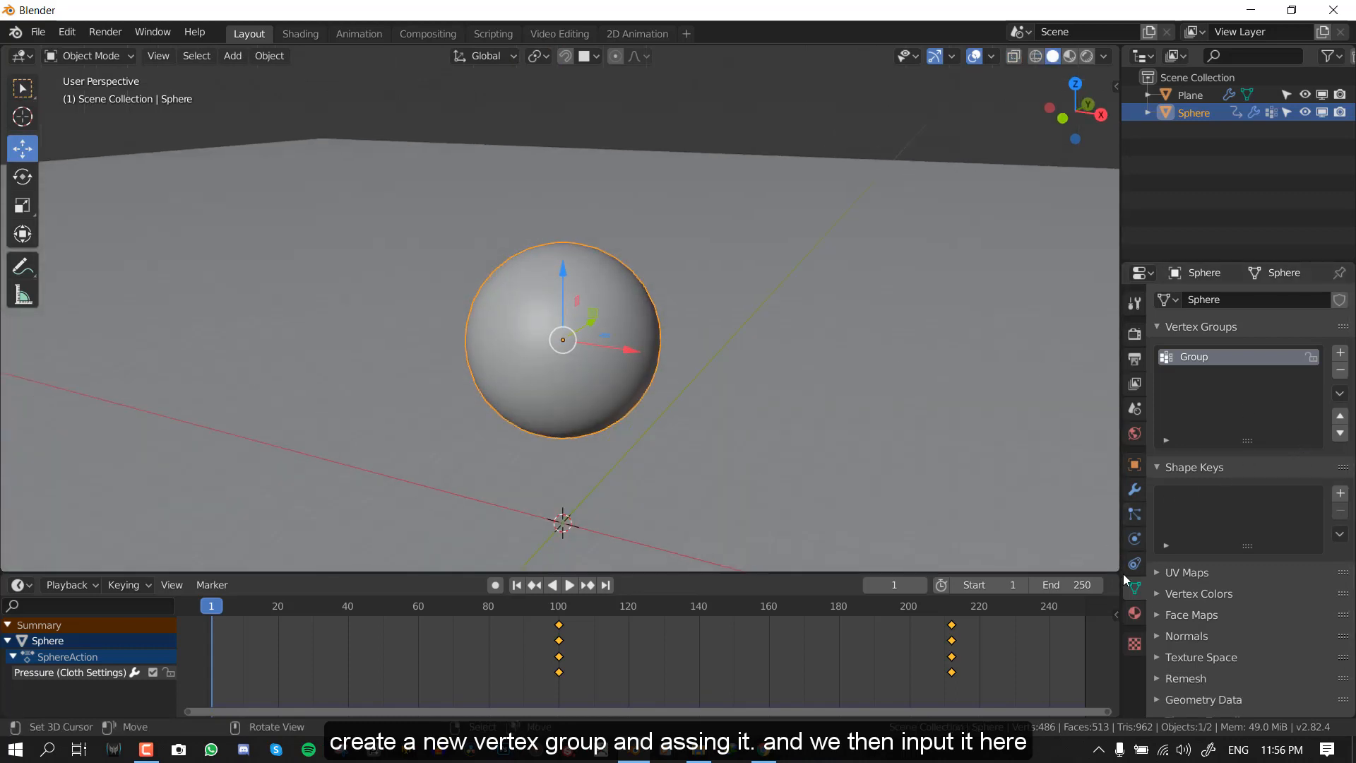
- Assign the vertex group "Group" to the sphere's cloth pressure settings
click(1135, 489)
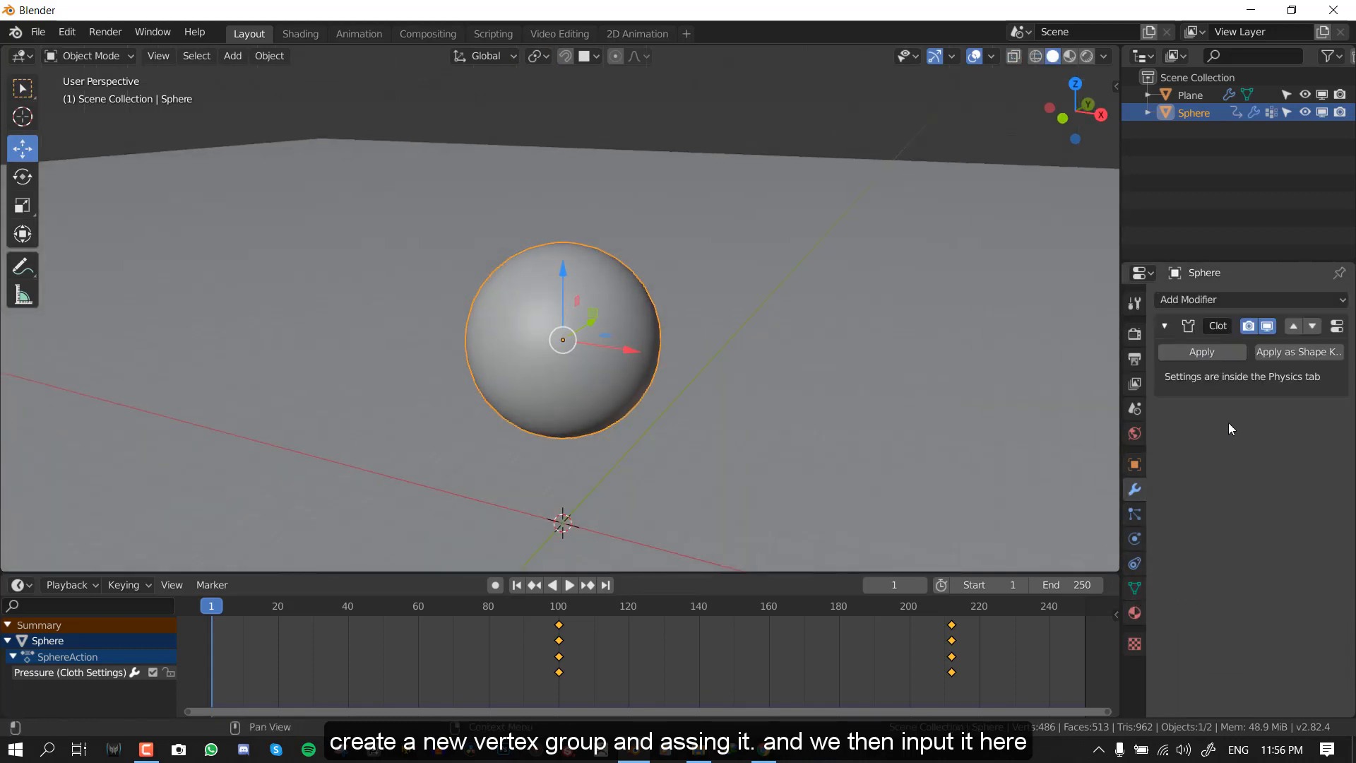
click(1133, 539)
click(1277, 477)
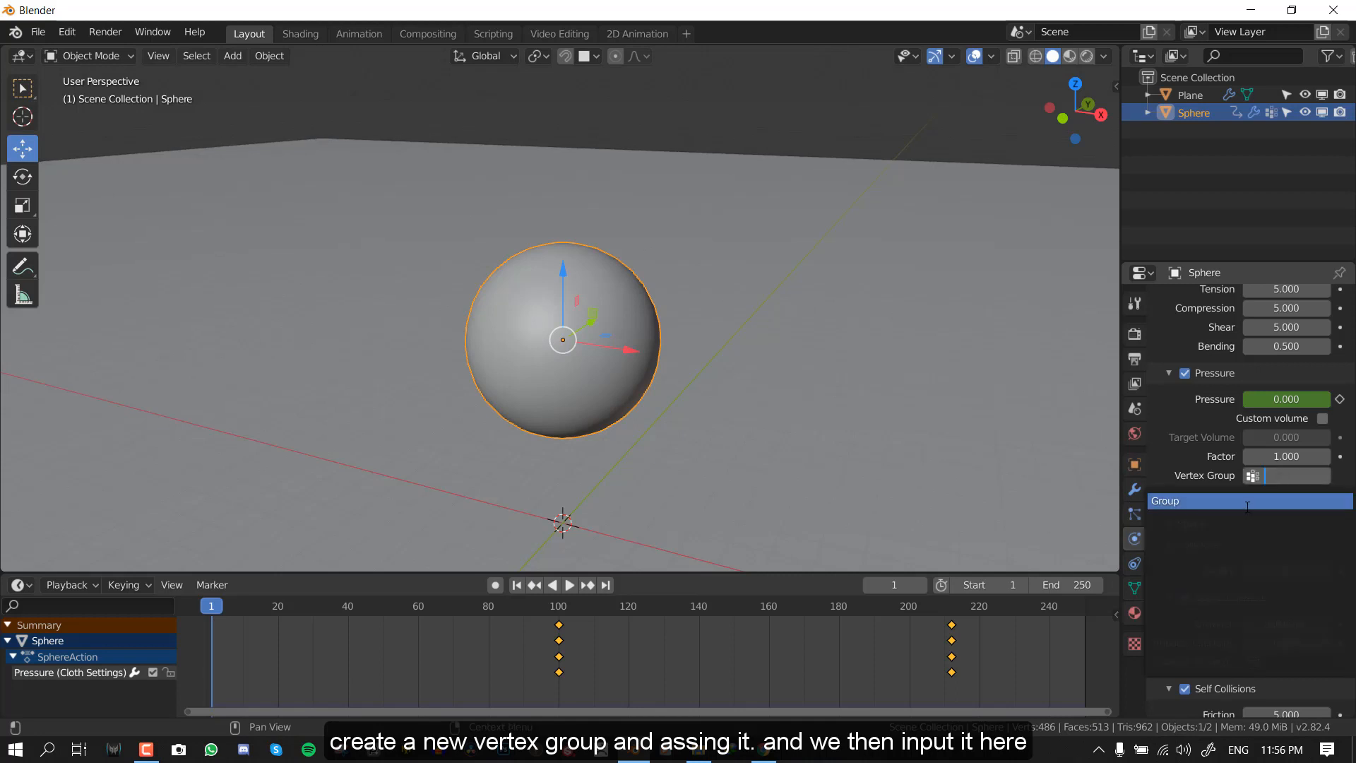
click(1275, 502)
- Replay the simulation to watch how pressure limited to the vertex group affects the ball
scroll(650, 459, down, 4)
middle_drag(650, 460, 663, 428)
key(shift+space)
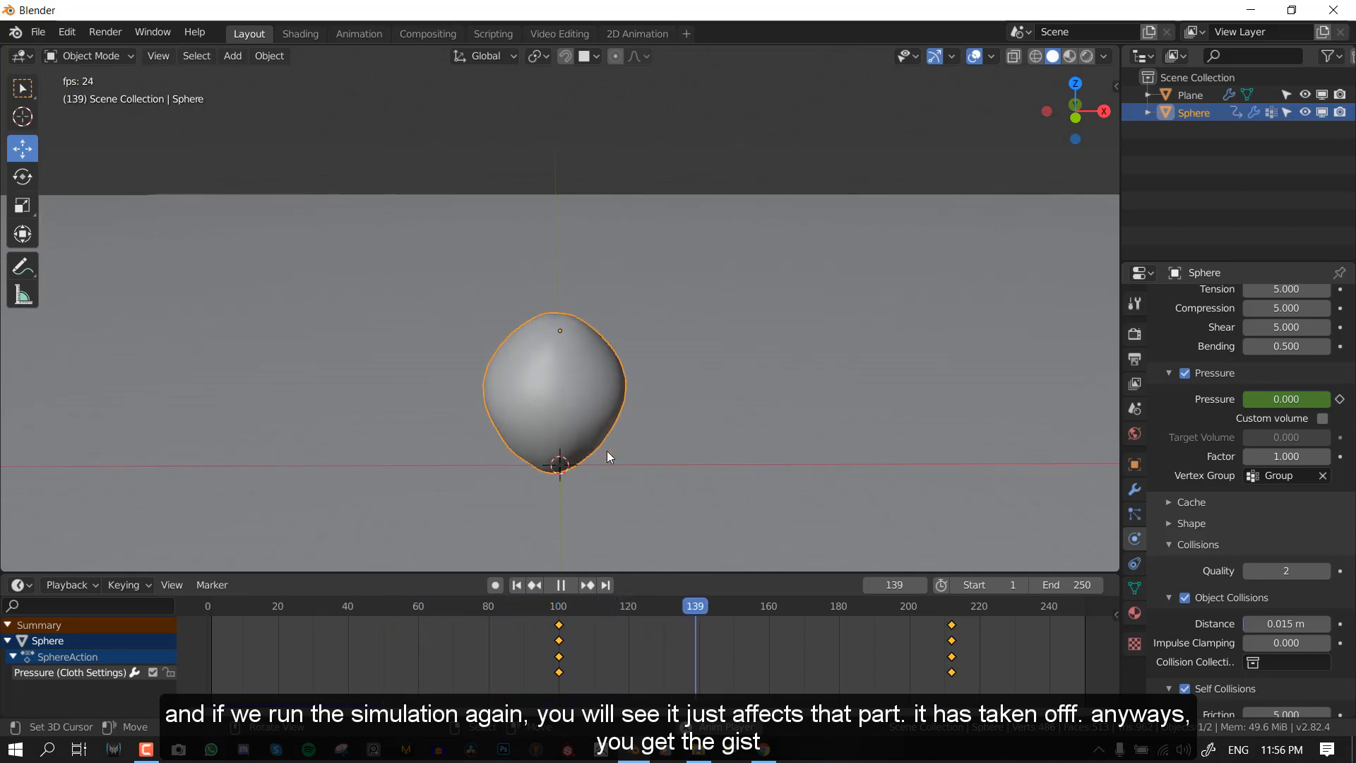
scroll(574, 352, down, 5)
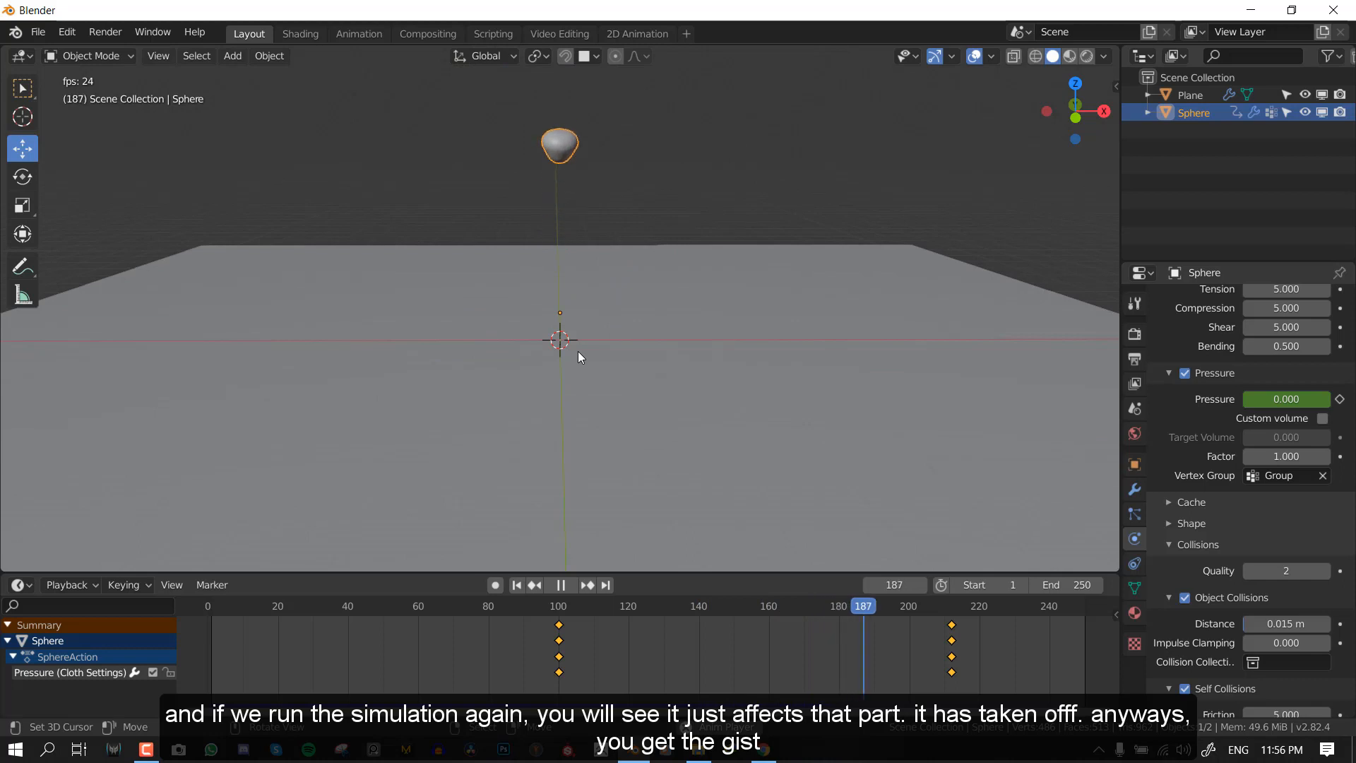
- Clear the vertex group from the sphere's cloth pressure settings
scroll(577, 350, down, 3)
shift+middle_drag(664, 273, 624, 363)
scroll(624, 365, down, 4)
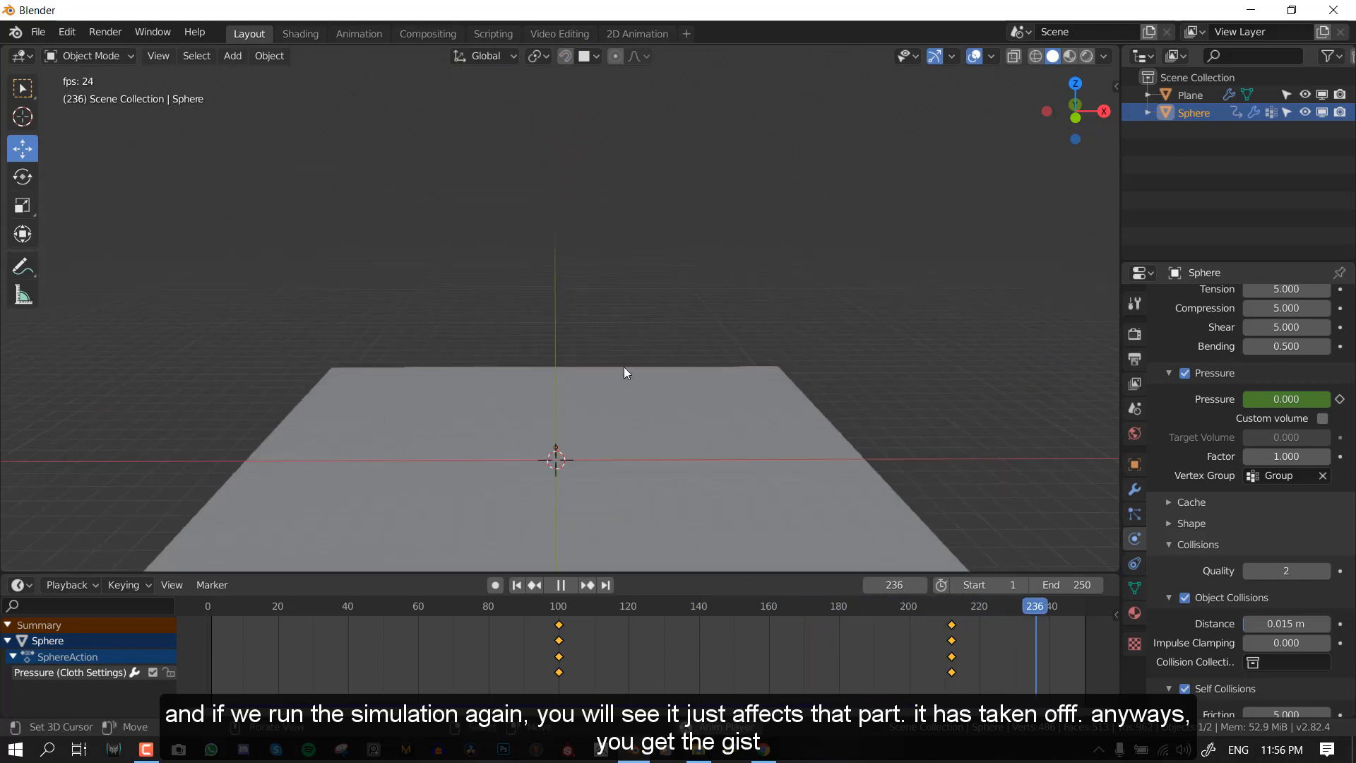
scroll(664, 334, up, 1)
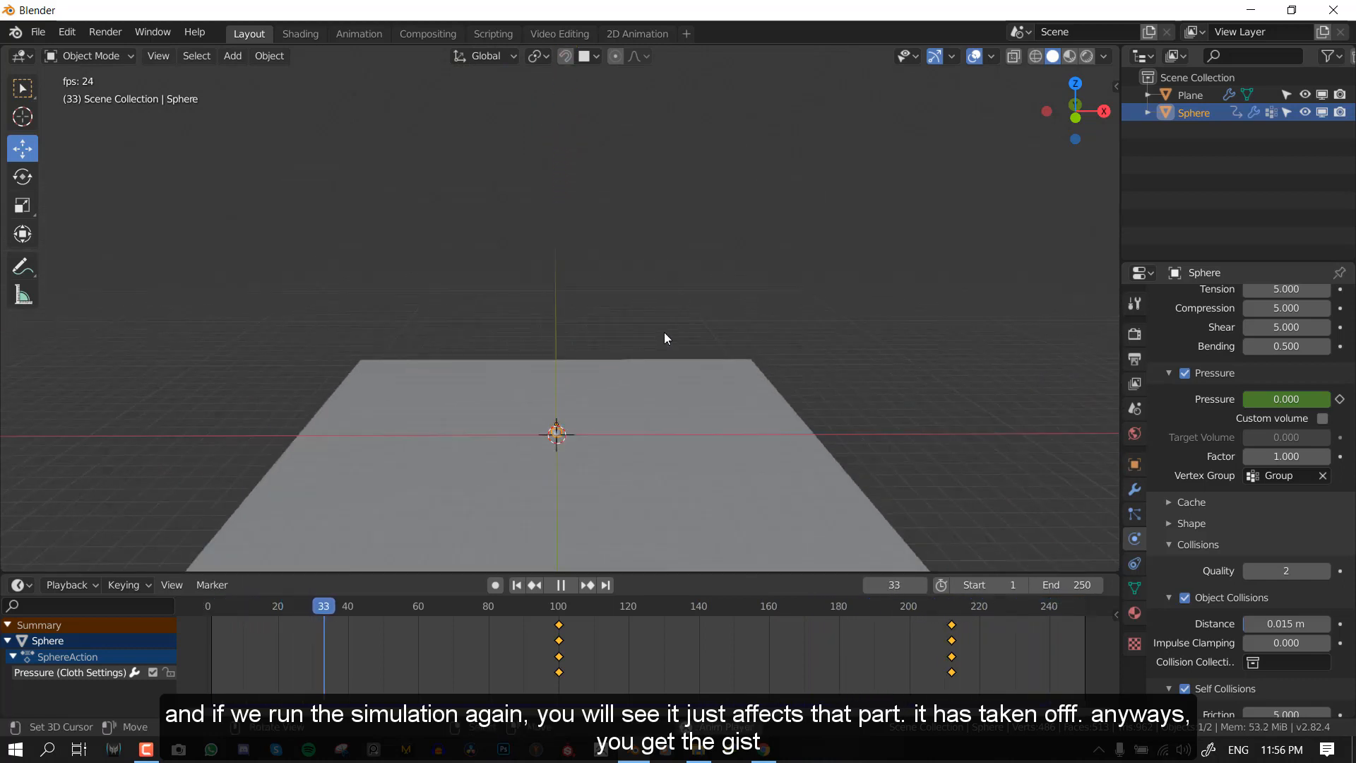
click(1322, 477)
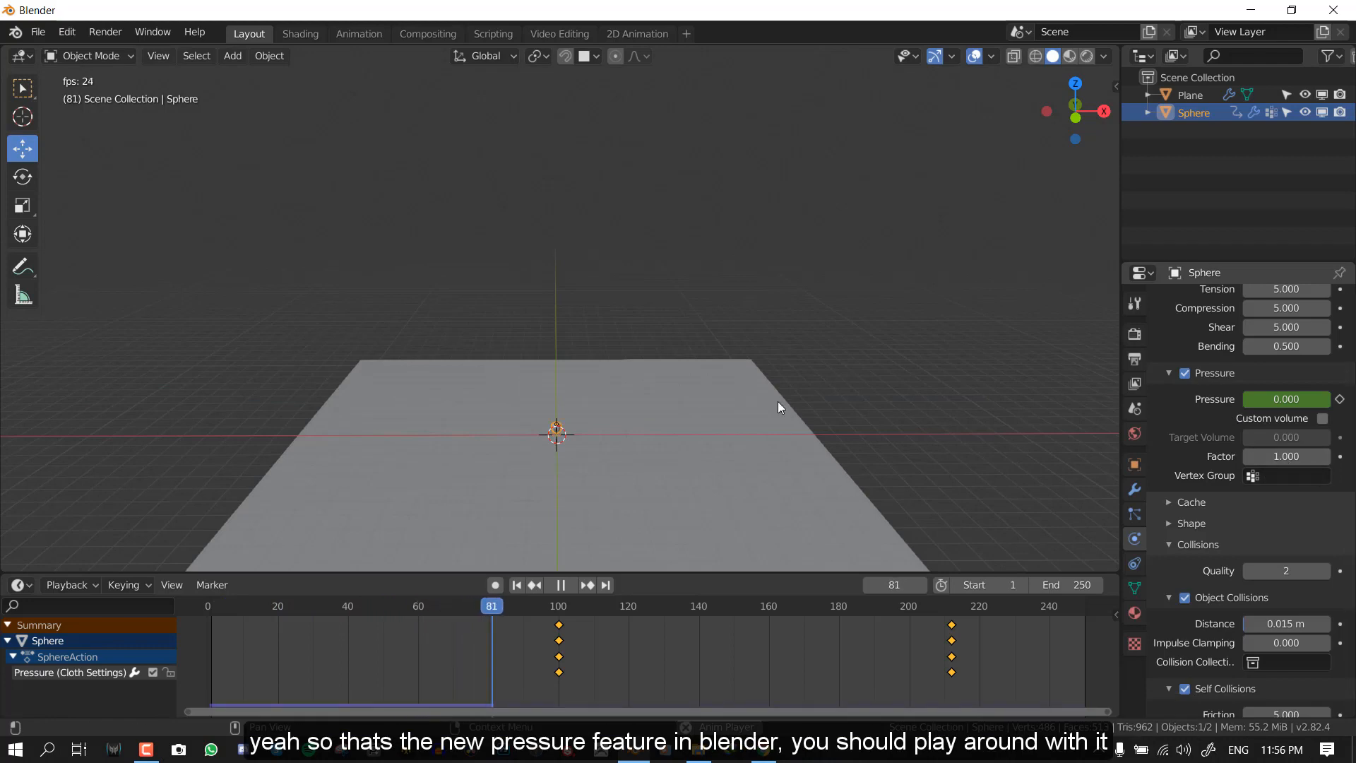
- Rewind the timeline and replay the simulation, examining the ball up close with pressure no longer limited to a vertex group
middle_drag(778, 402, 691, 385)
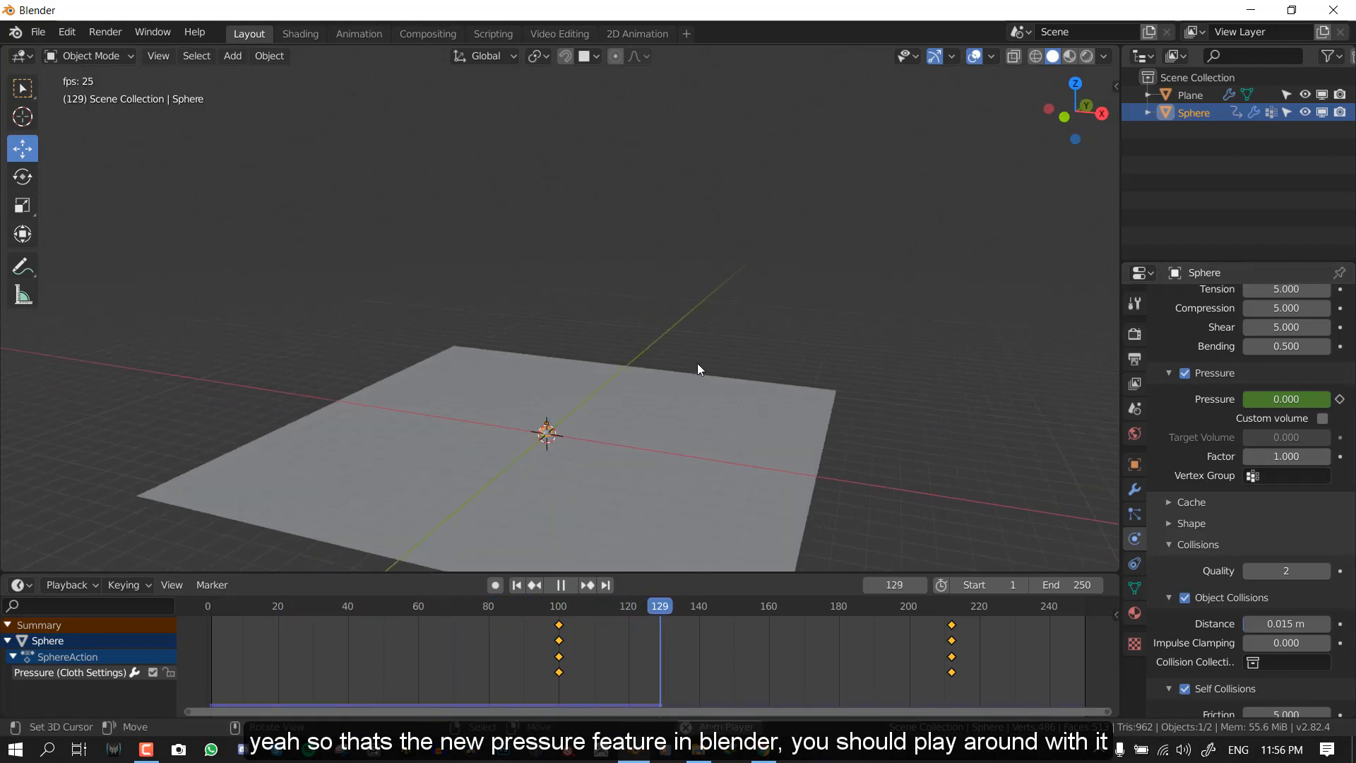
key(shift+Down)
key(shift+Left)
key(shift+Left)
key(shift+Left)
key(shift+Left)
key(shift+Left)
key(shift+Left)
key(shift+Left)
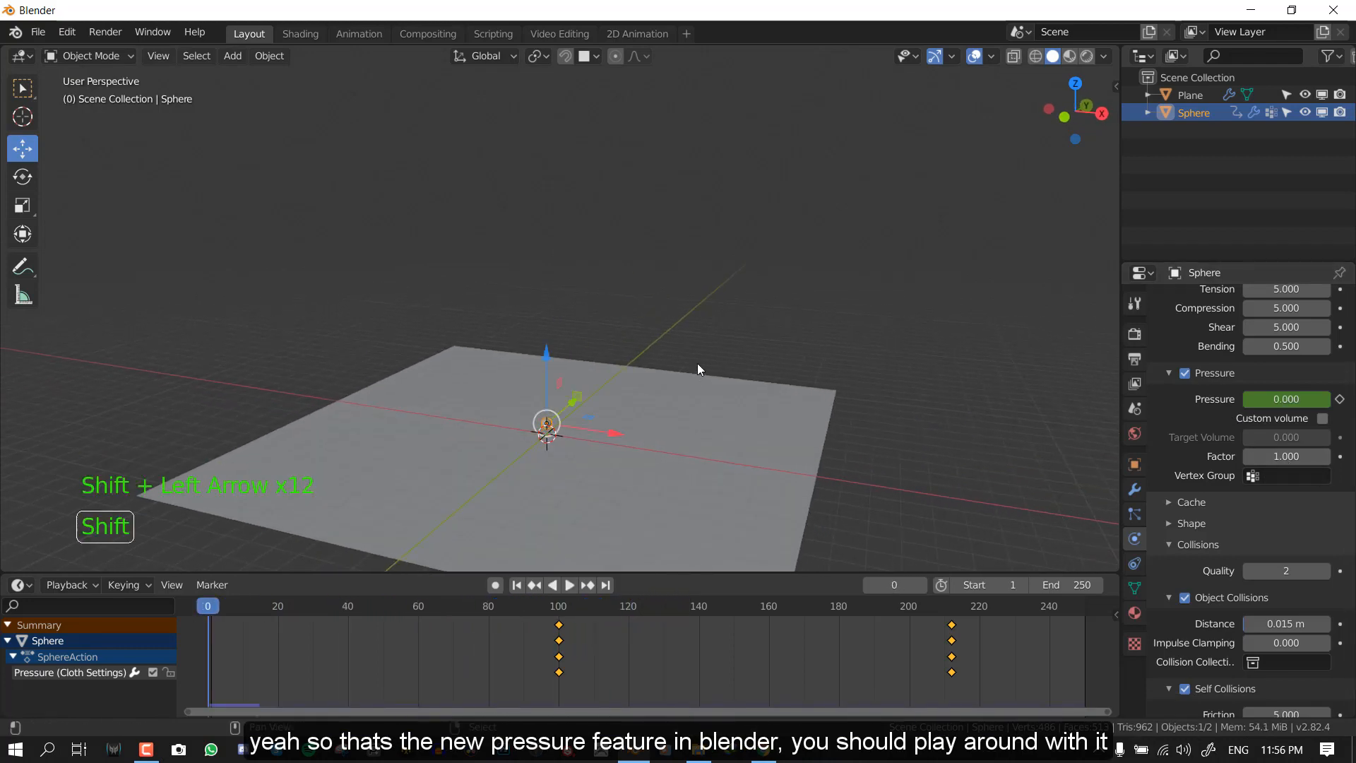
key(shift+space)
scroll(722, 371, up, 4)
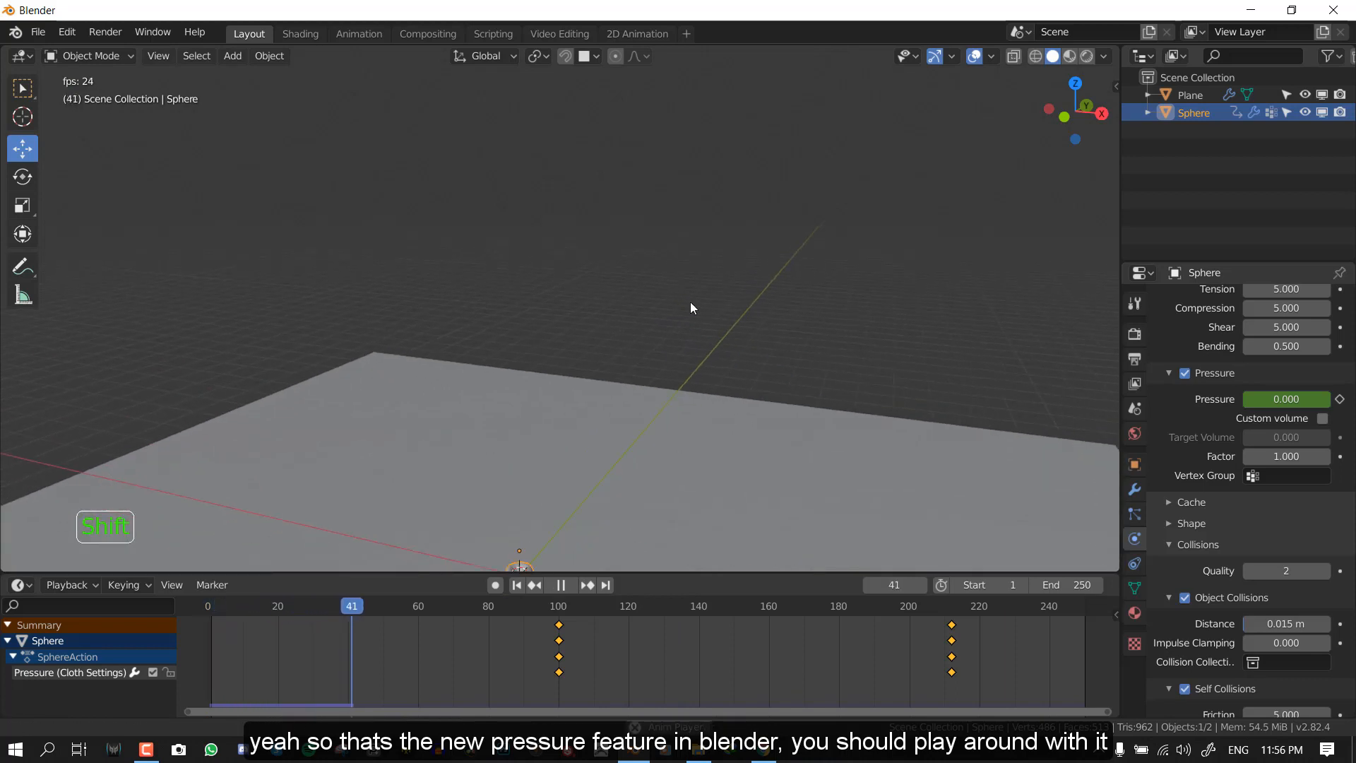
shift+middle_drag(691, 307, 728, 155)
scroll(662, 323, up, 3)
shift+middle_drag(629, 403, 667, 310)
scroll(635, 339, up, 2)
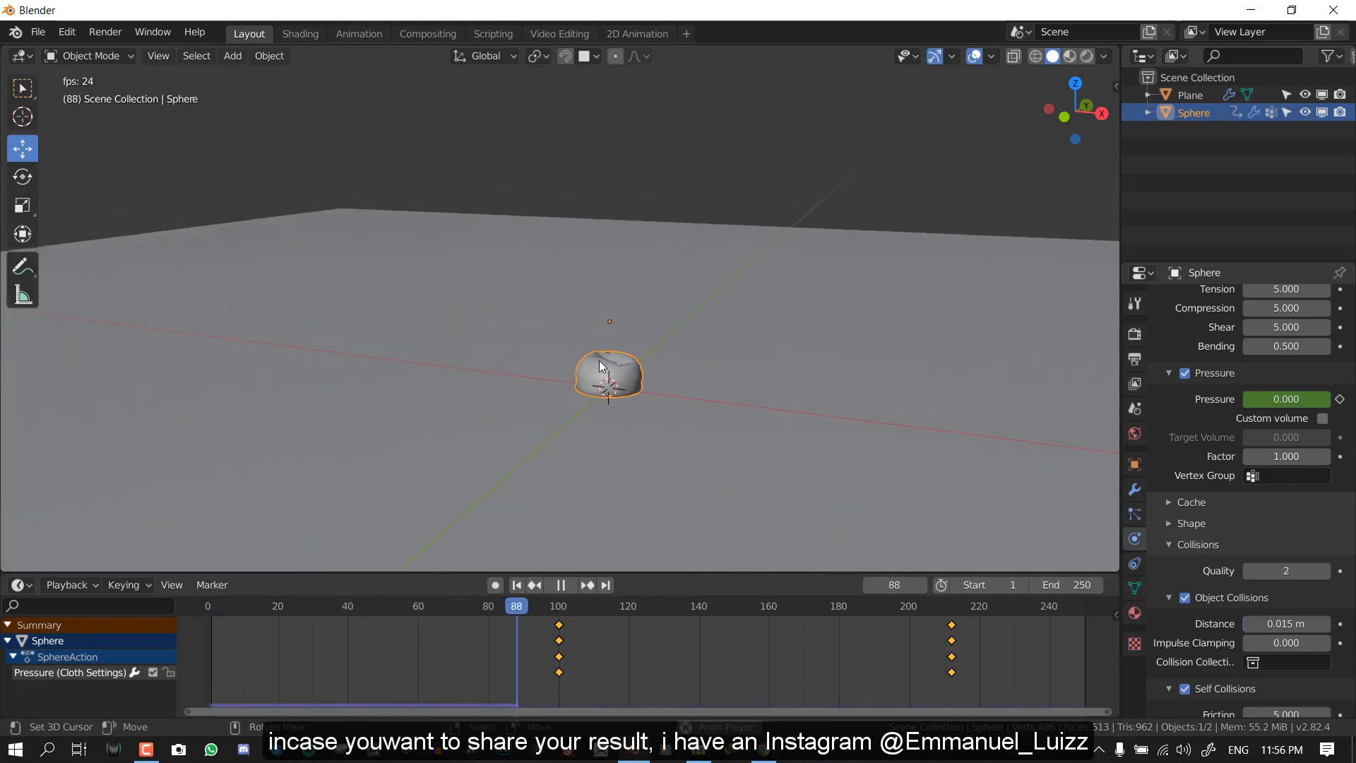
middle_drag(601, 366, 622, 371)
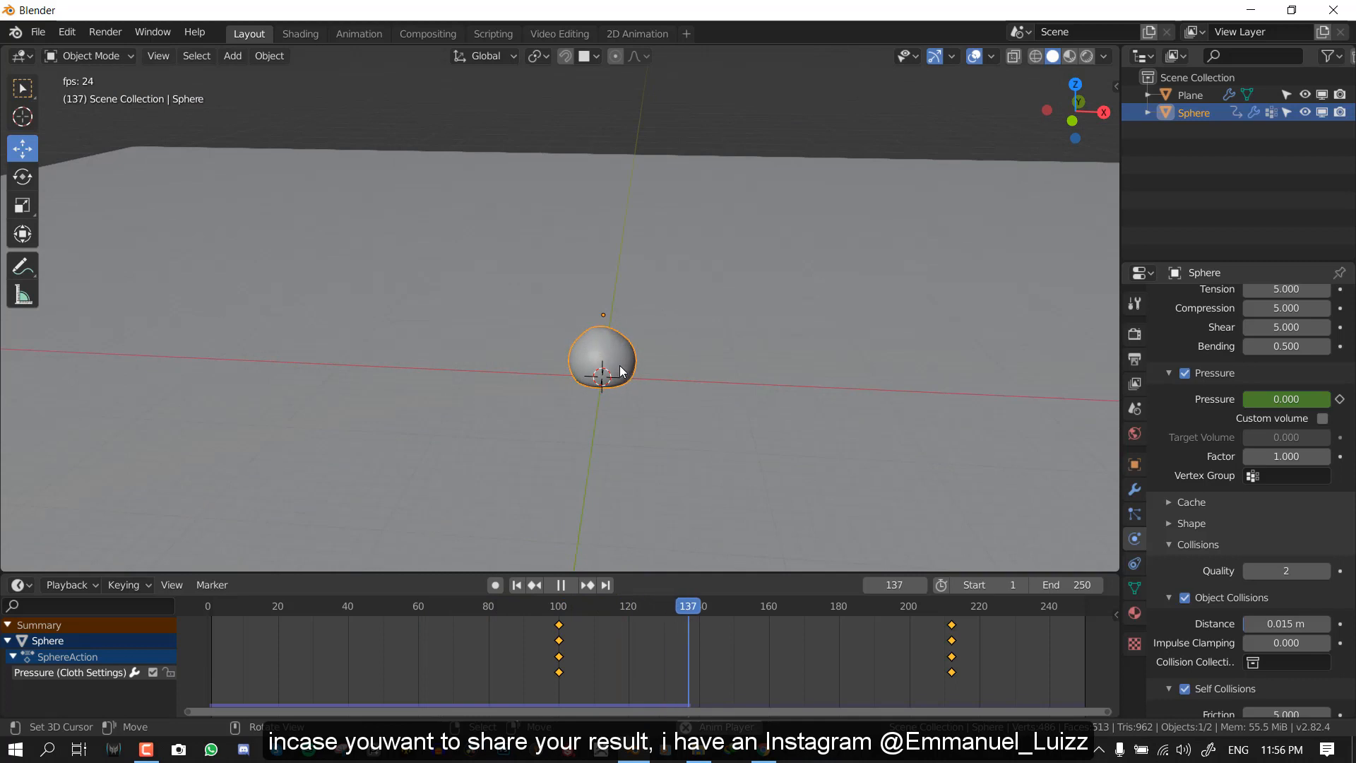